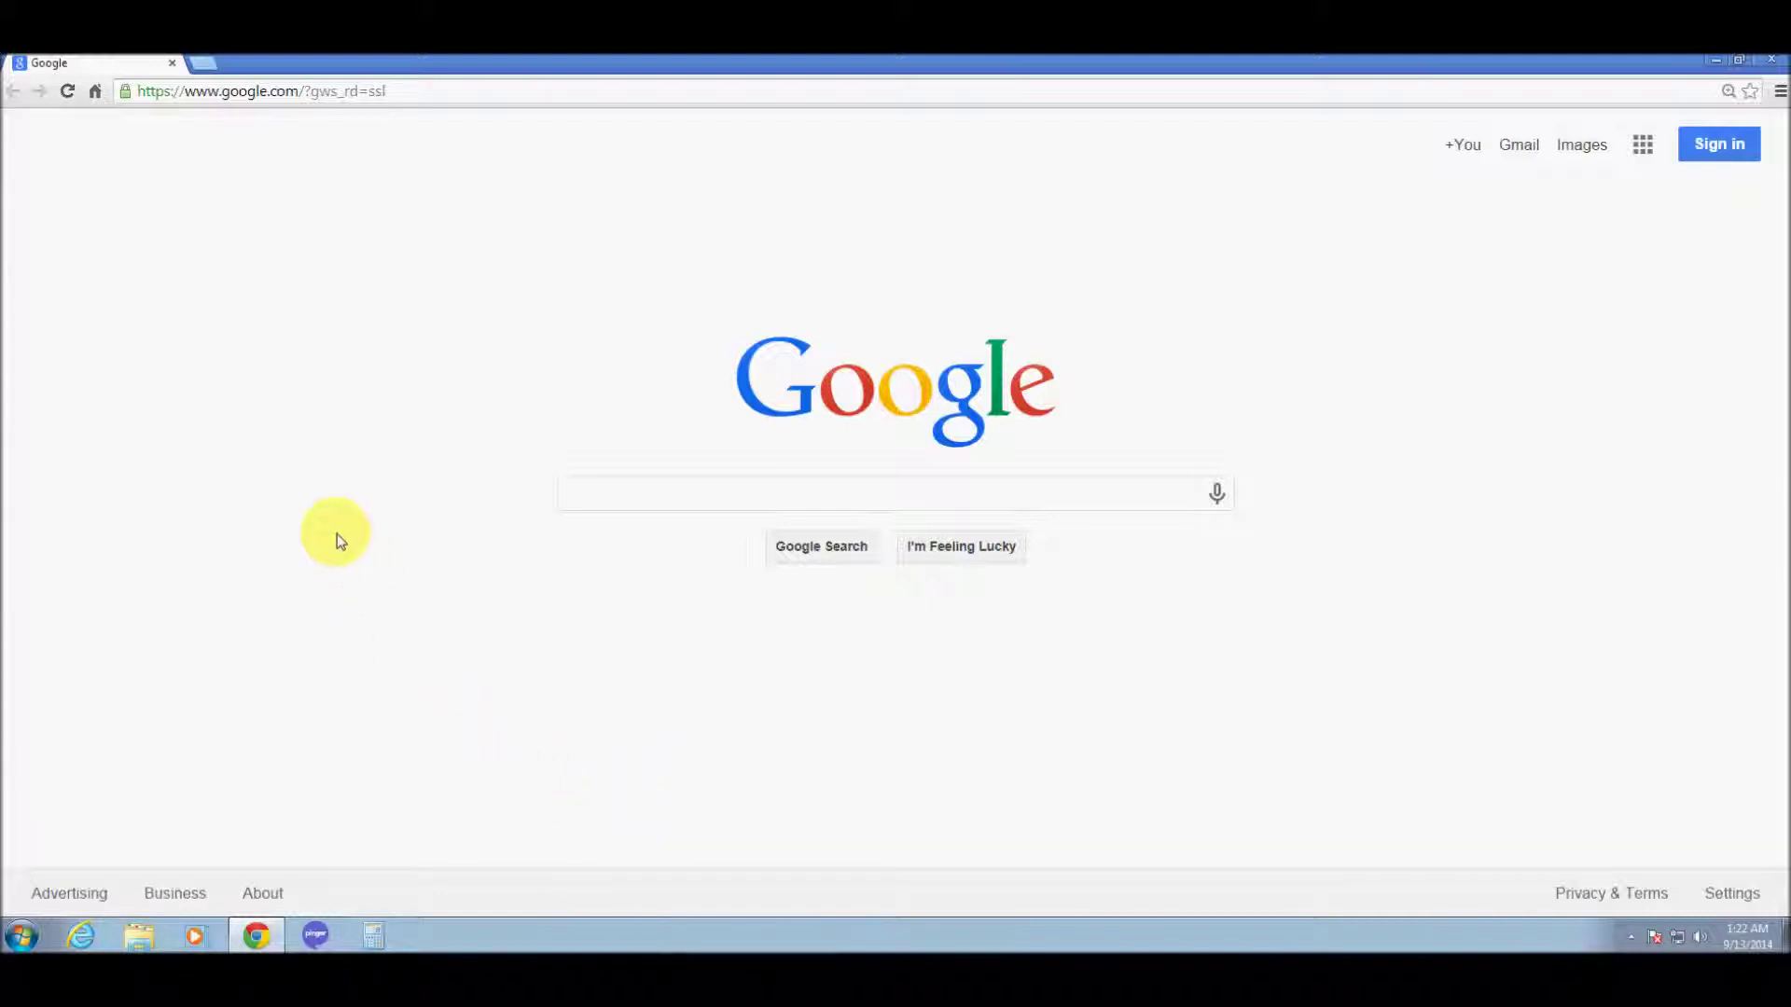
- Go to recuva.com and download the Recuva Free installer from Piriform.com
left_click(394, 97)
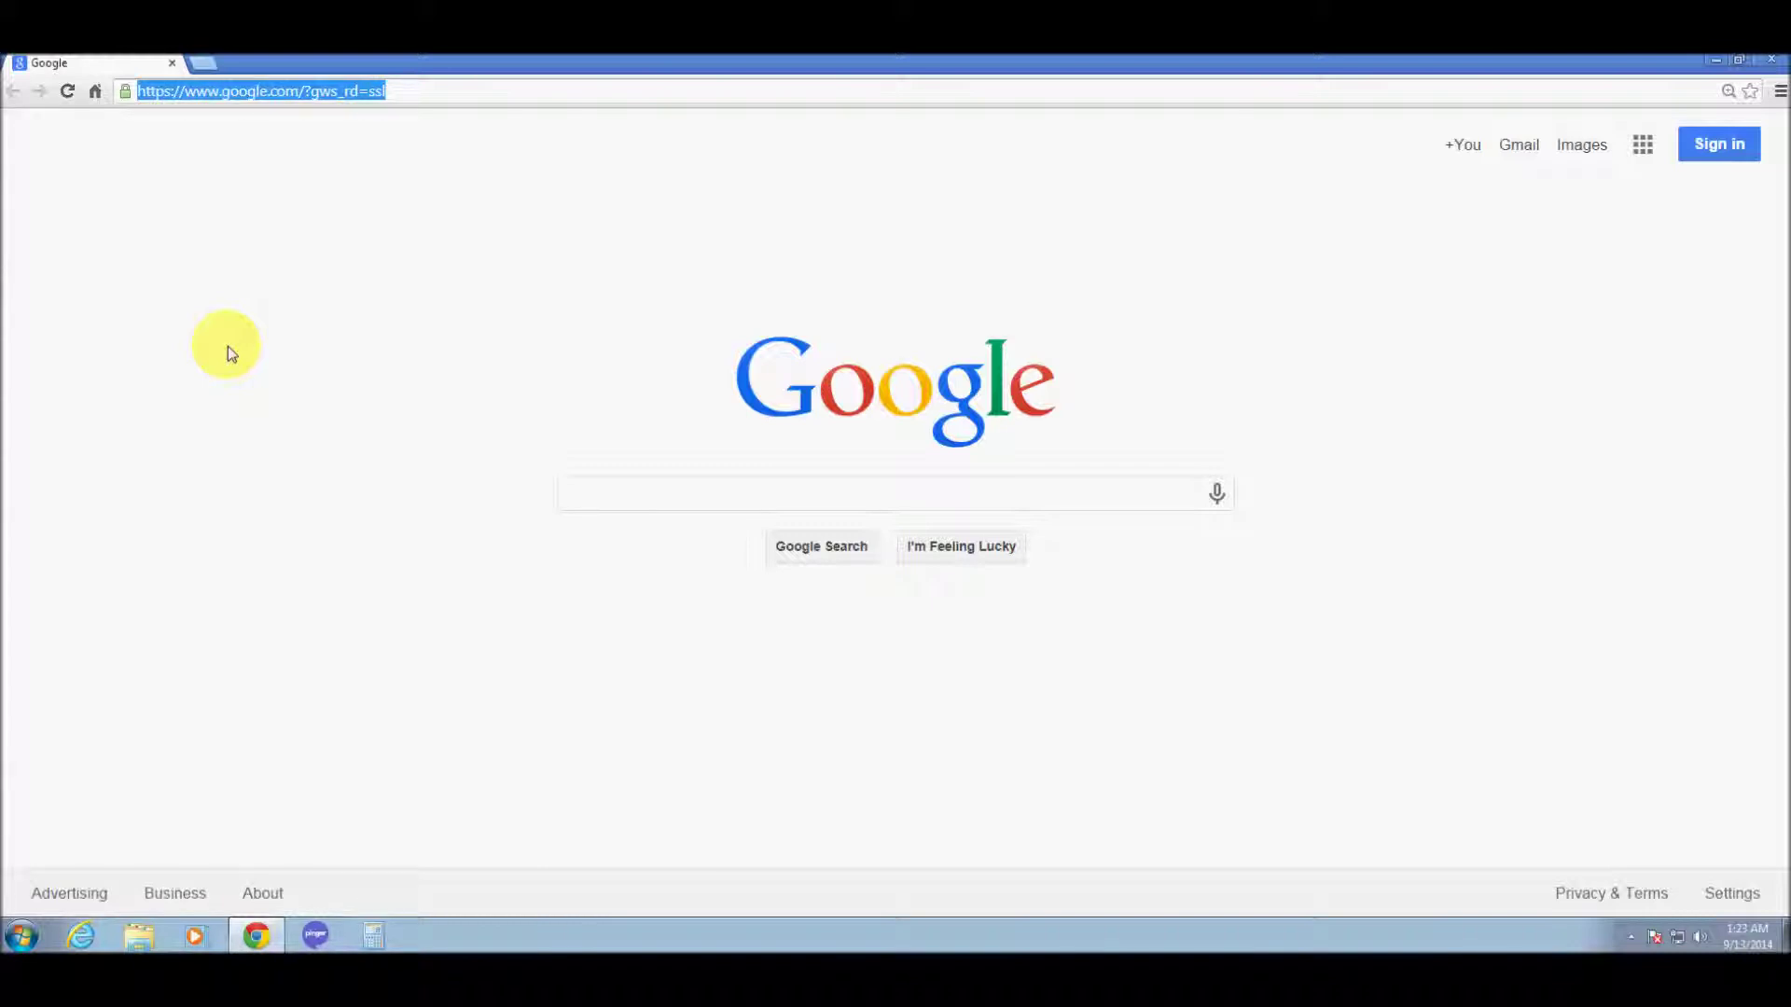
type("rec")
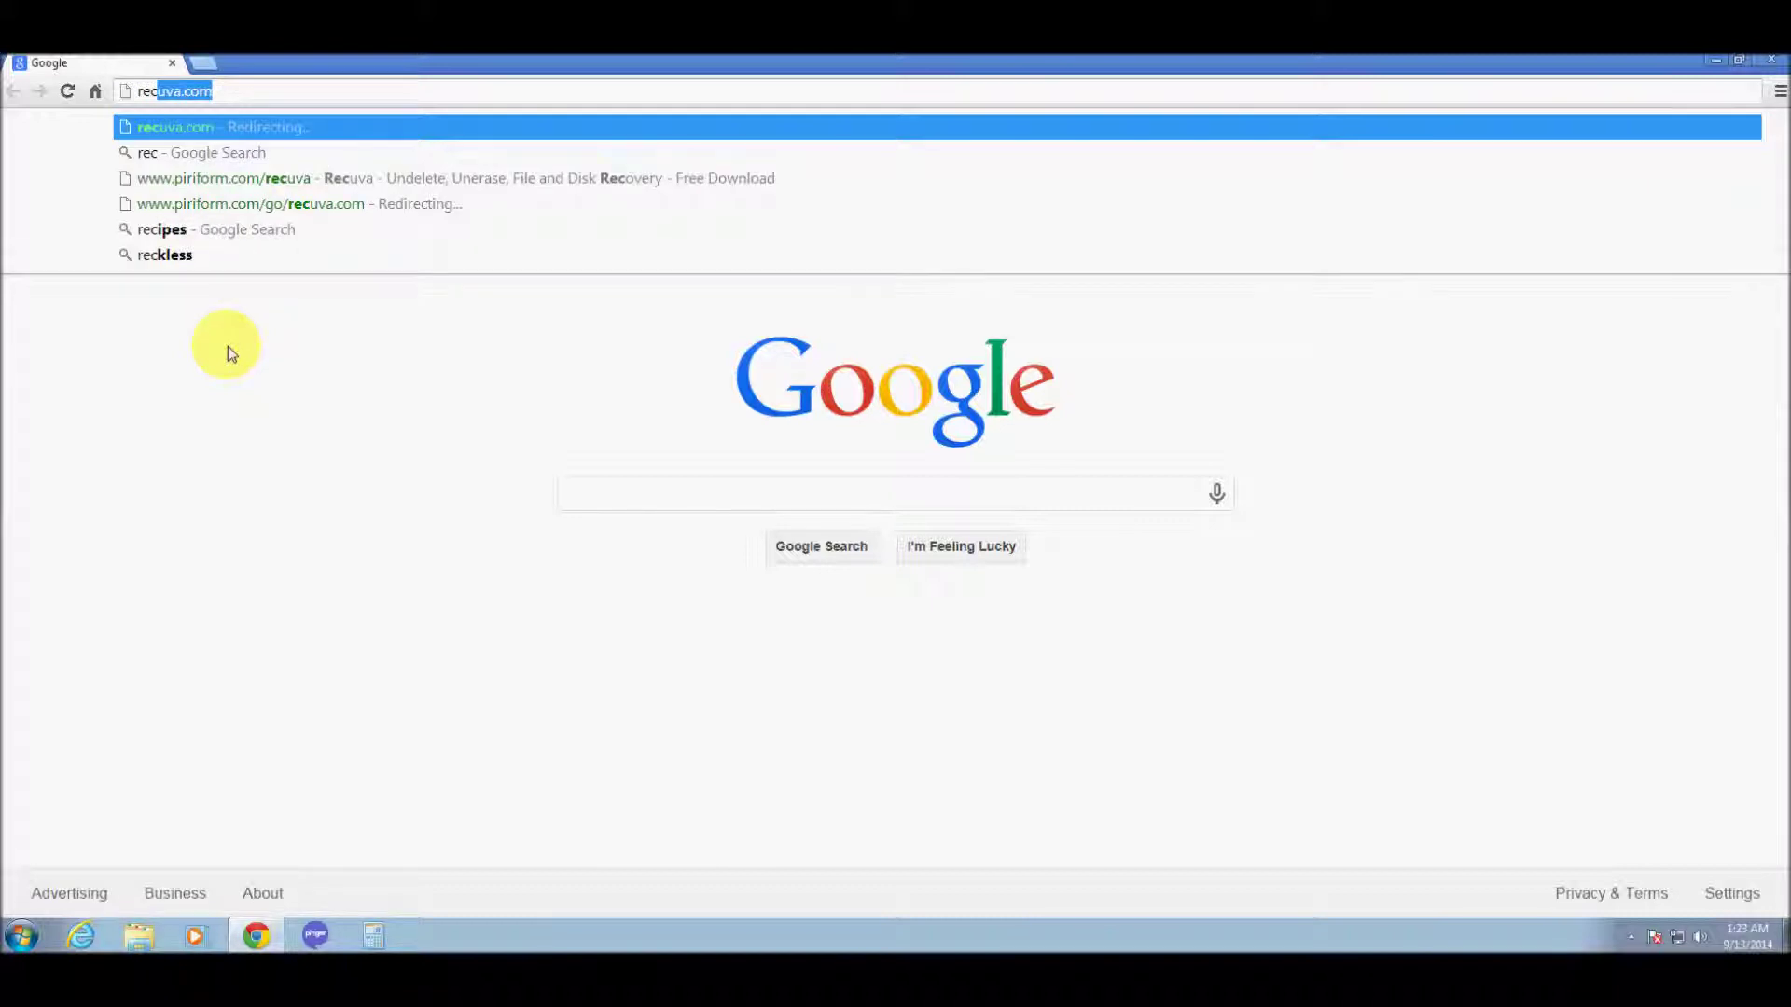
type("uva")
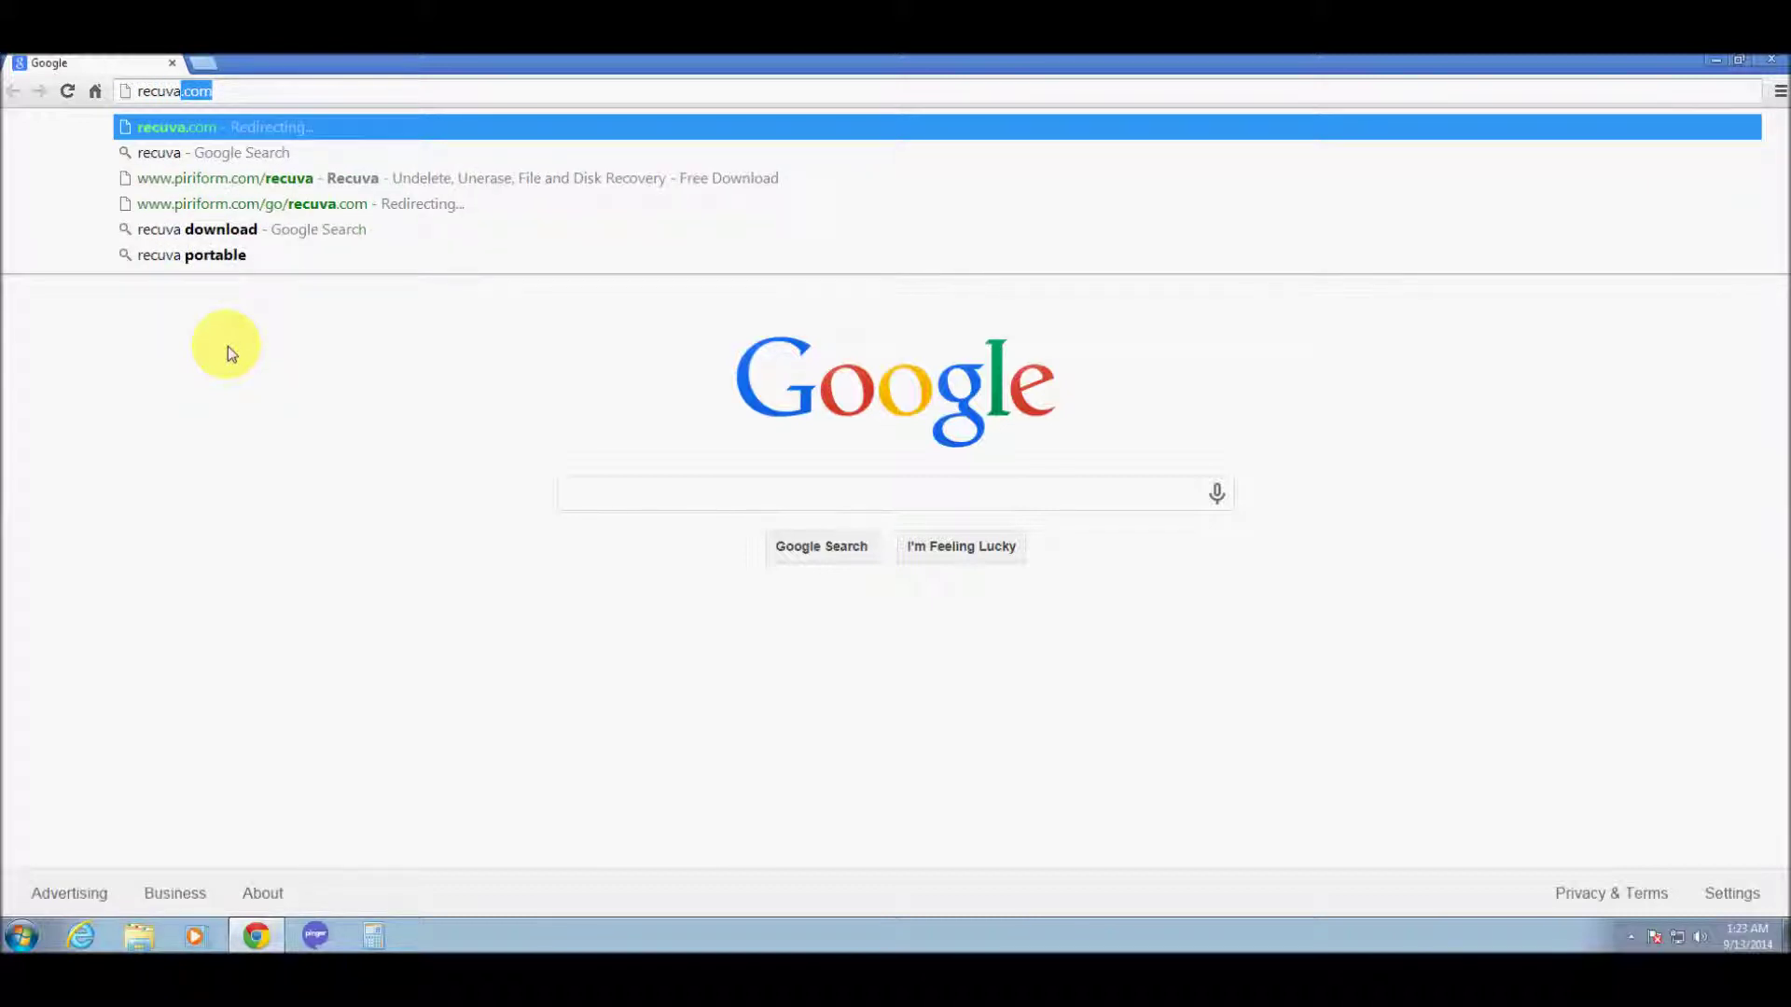
type(".com")
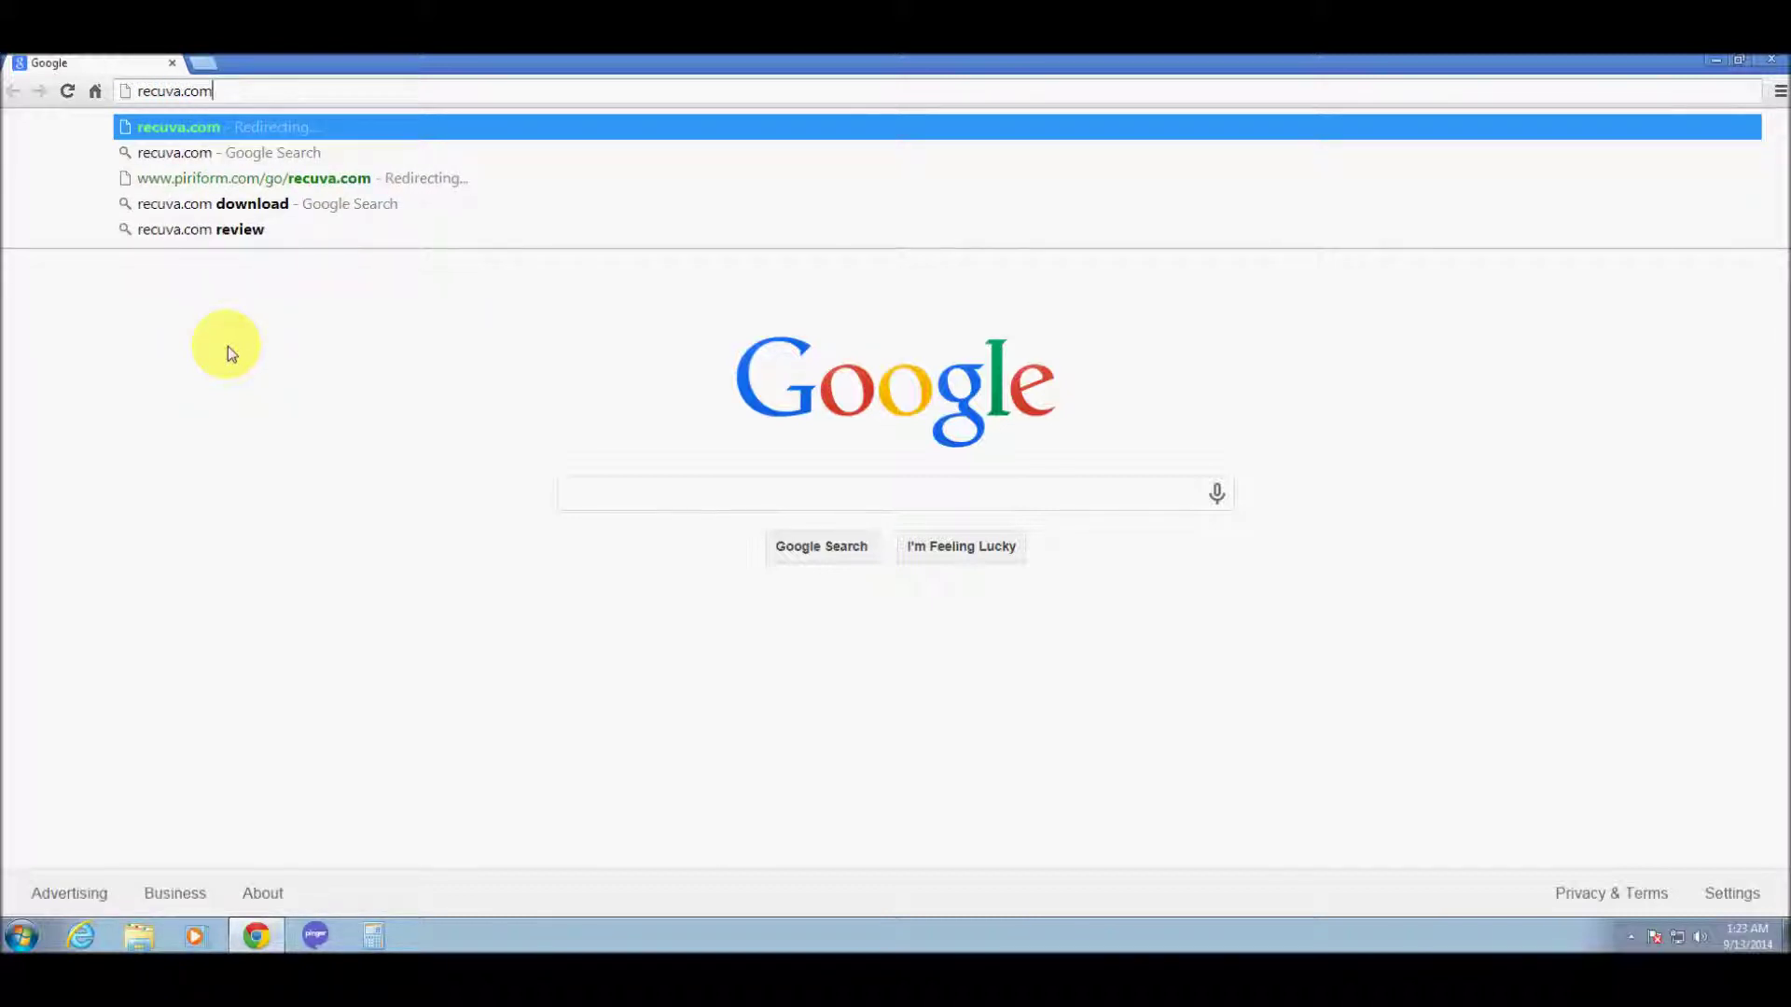
key("Return")
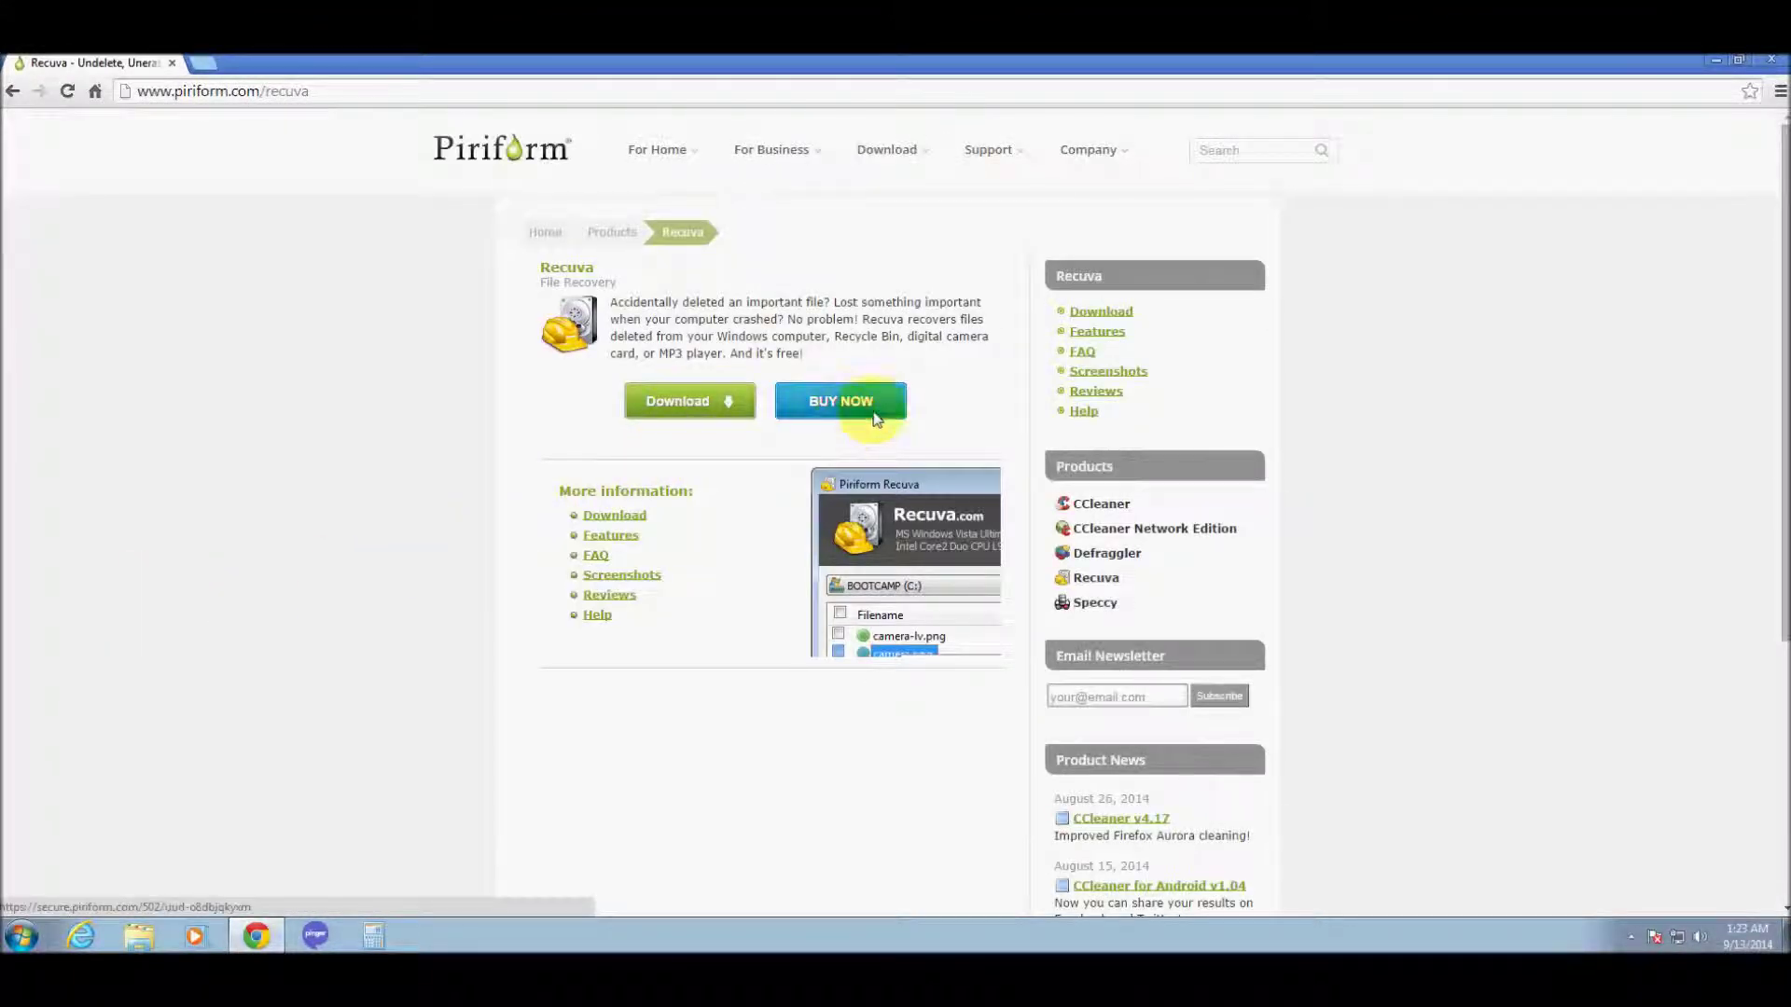
left_click(674, 399)
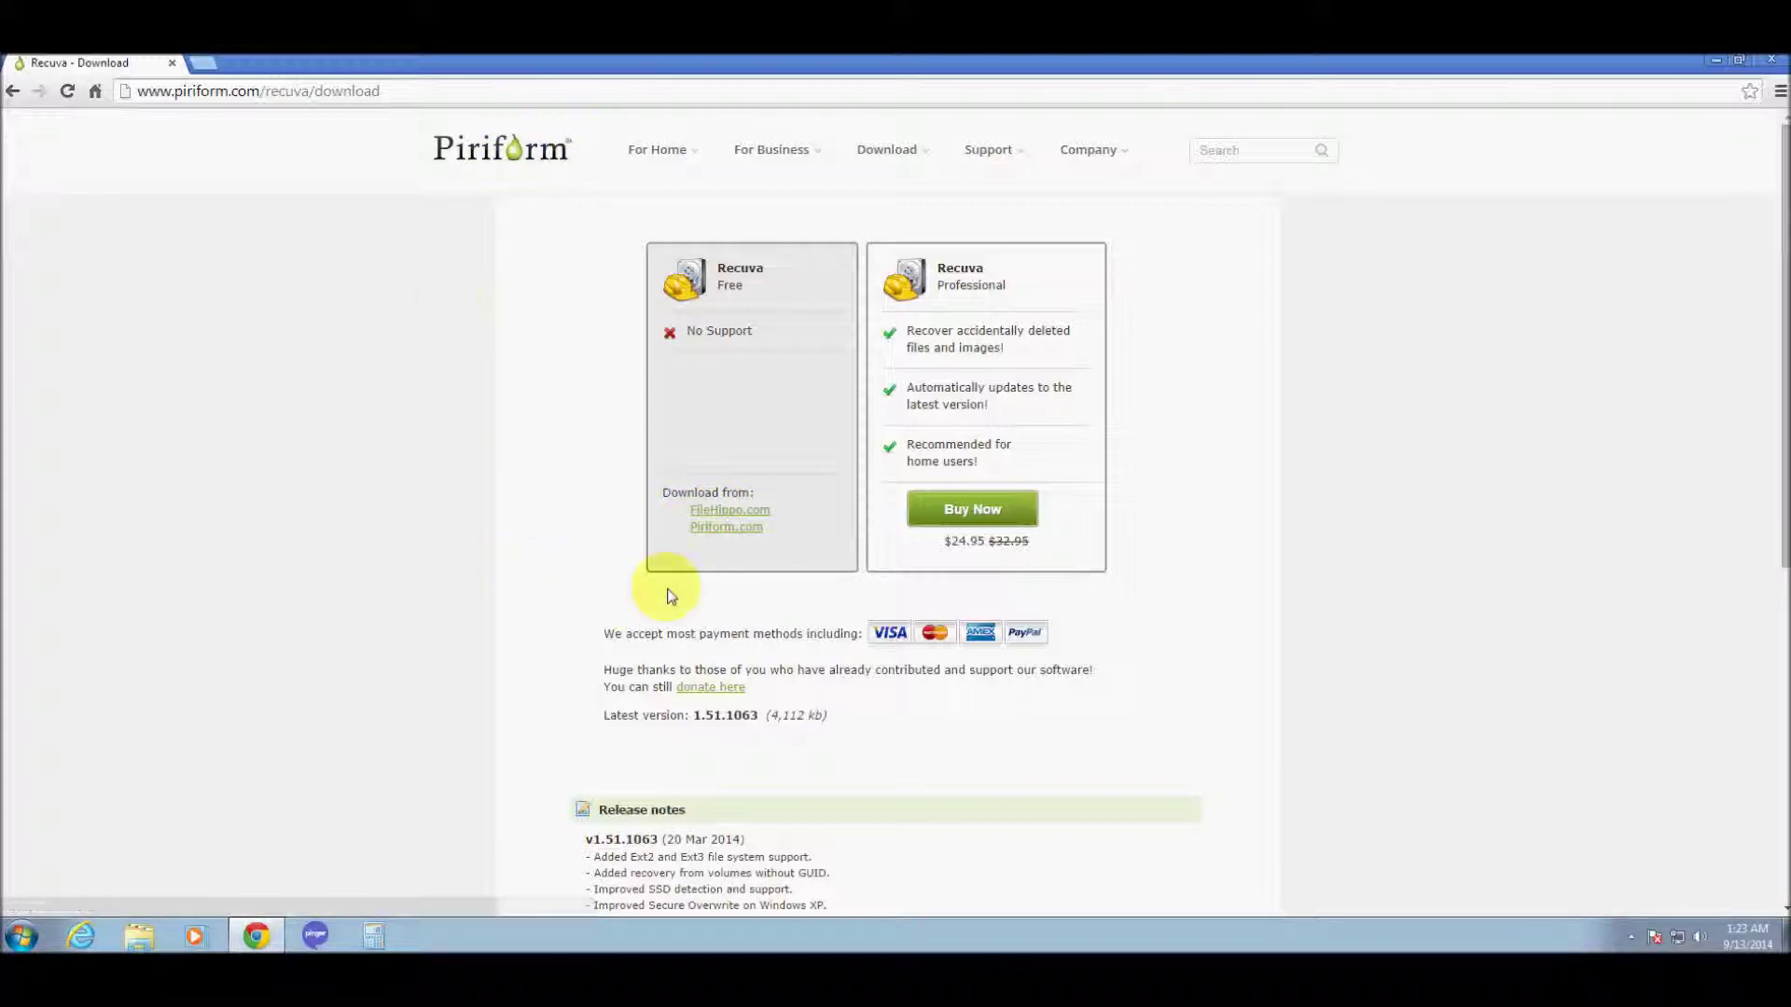
left_click(732, 529)
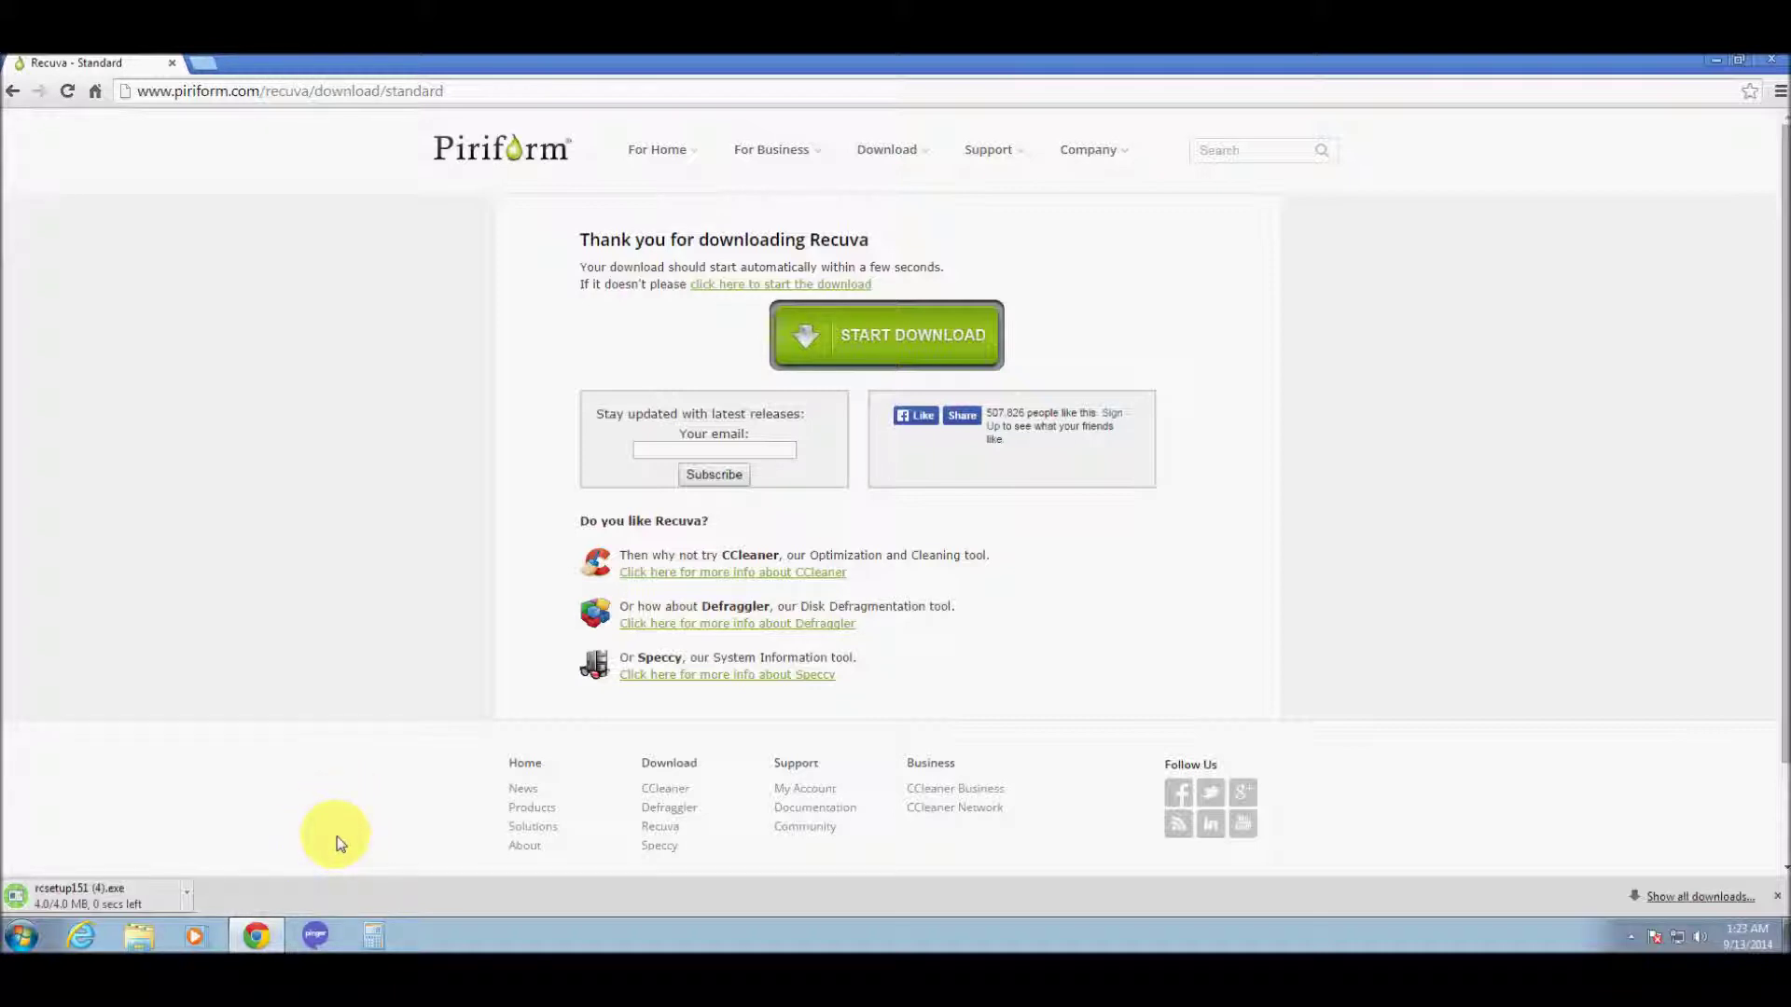
- Run the downloaded Recuva installer and approve its UAC prompt
right_click(120, 898)
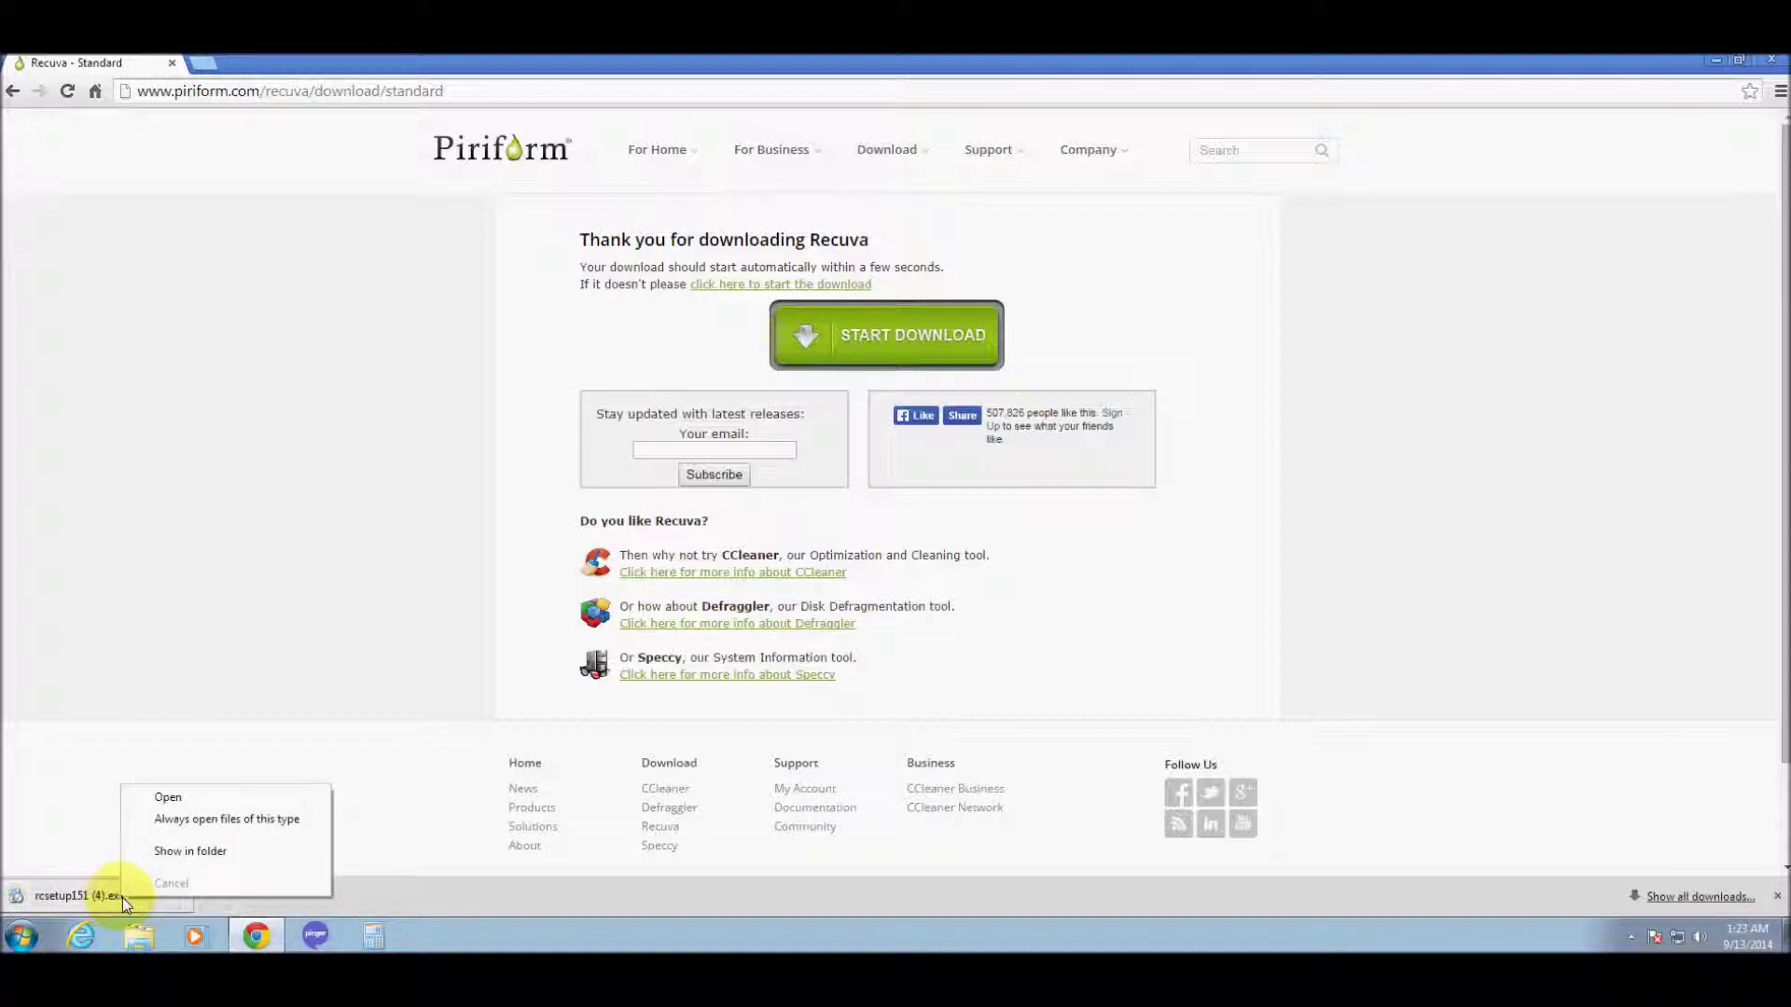
left_click(181, 799)
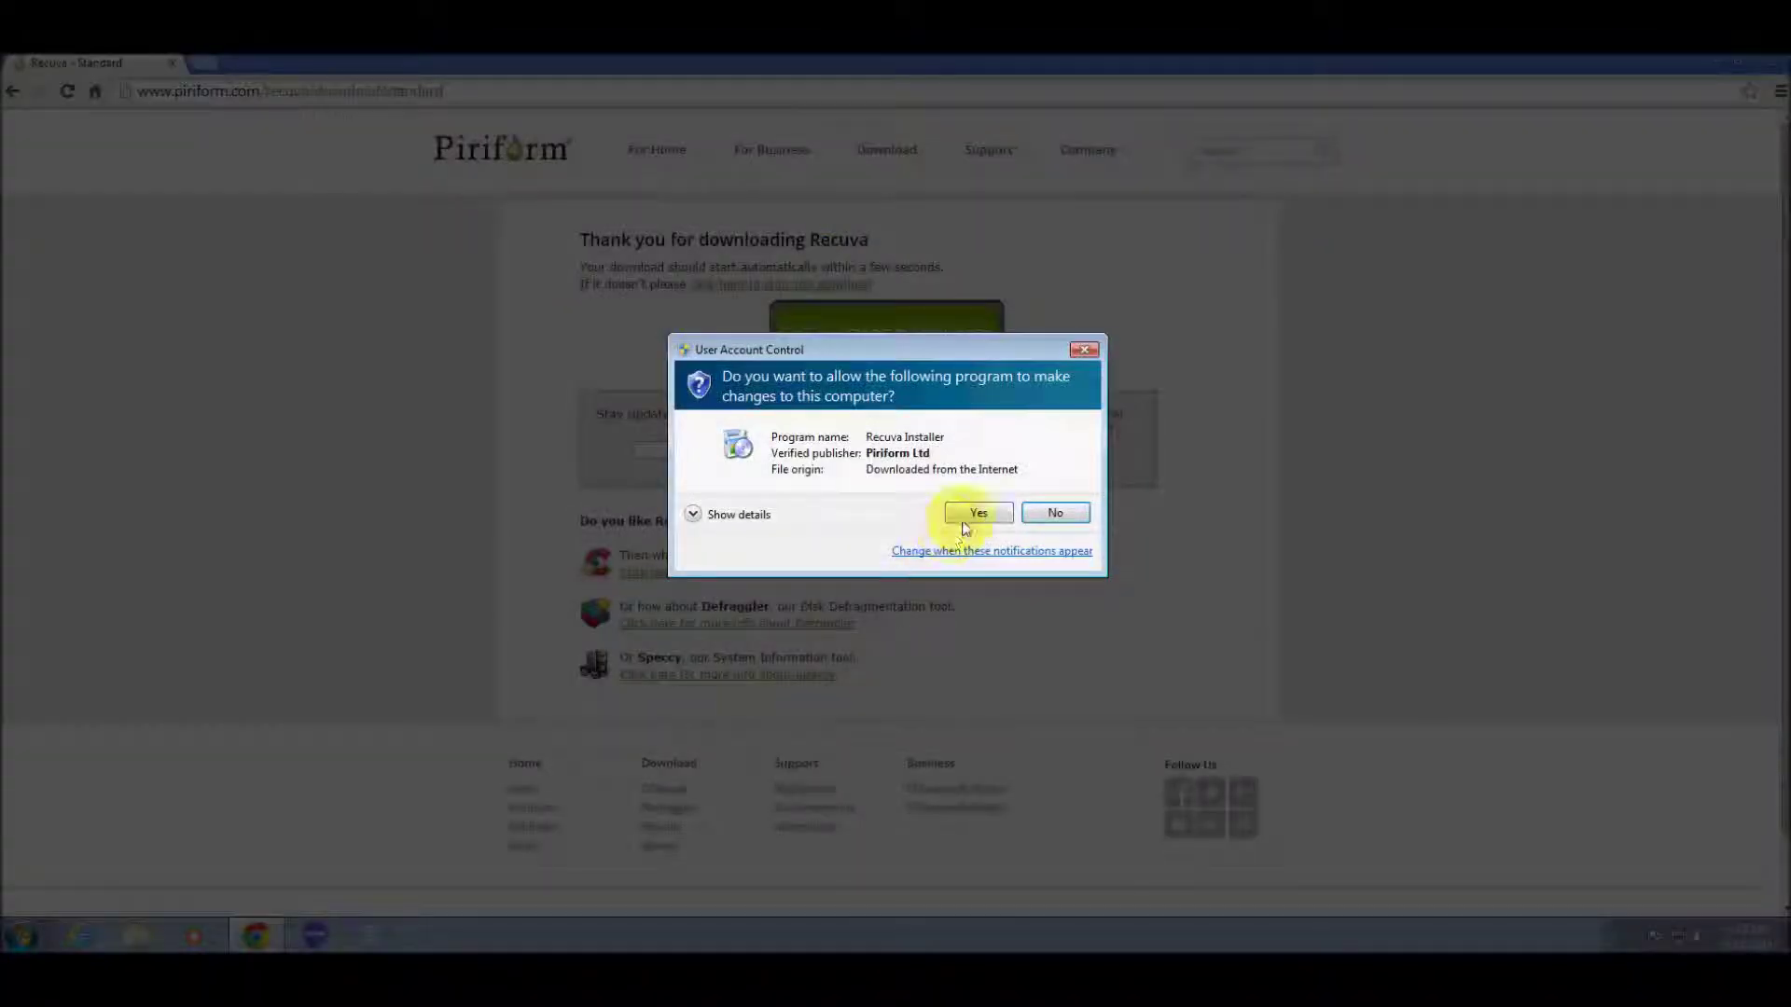
left_click(974, 513)
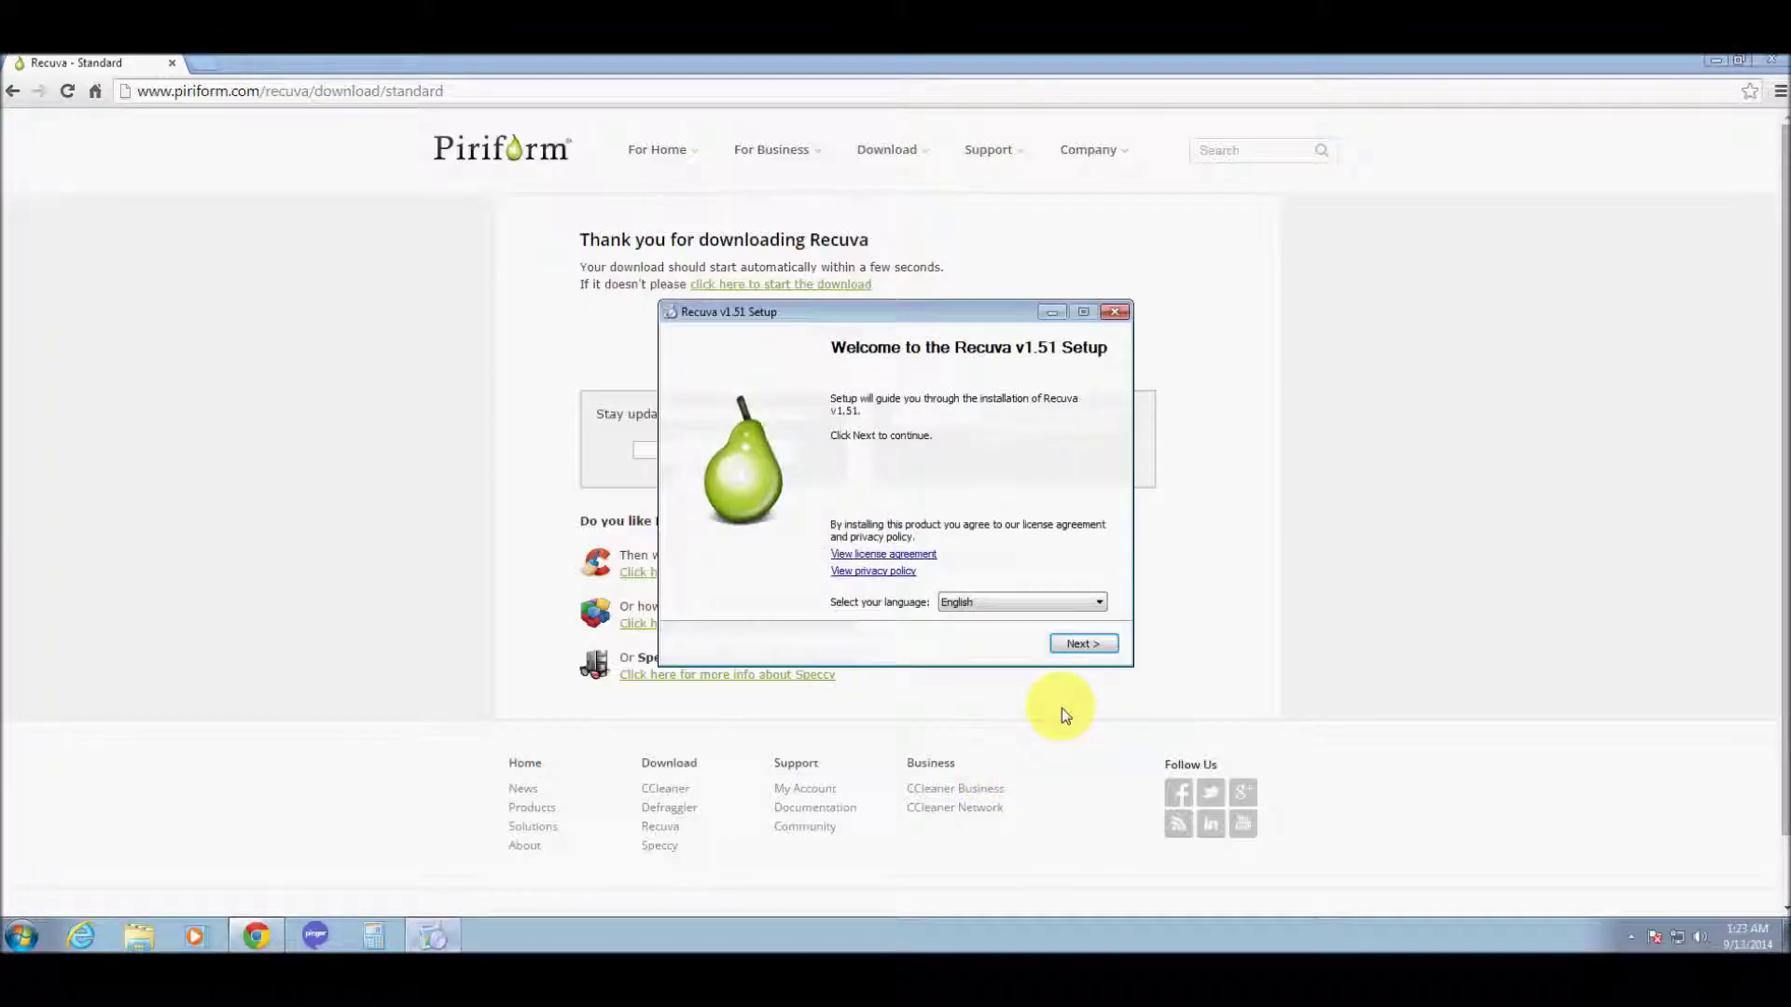
left_click(1771, 59)
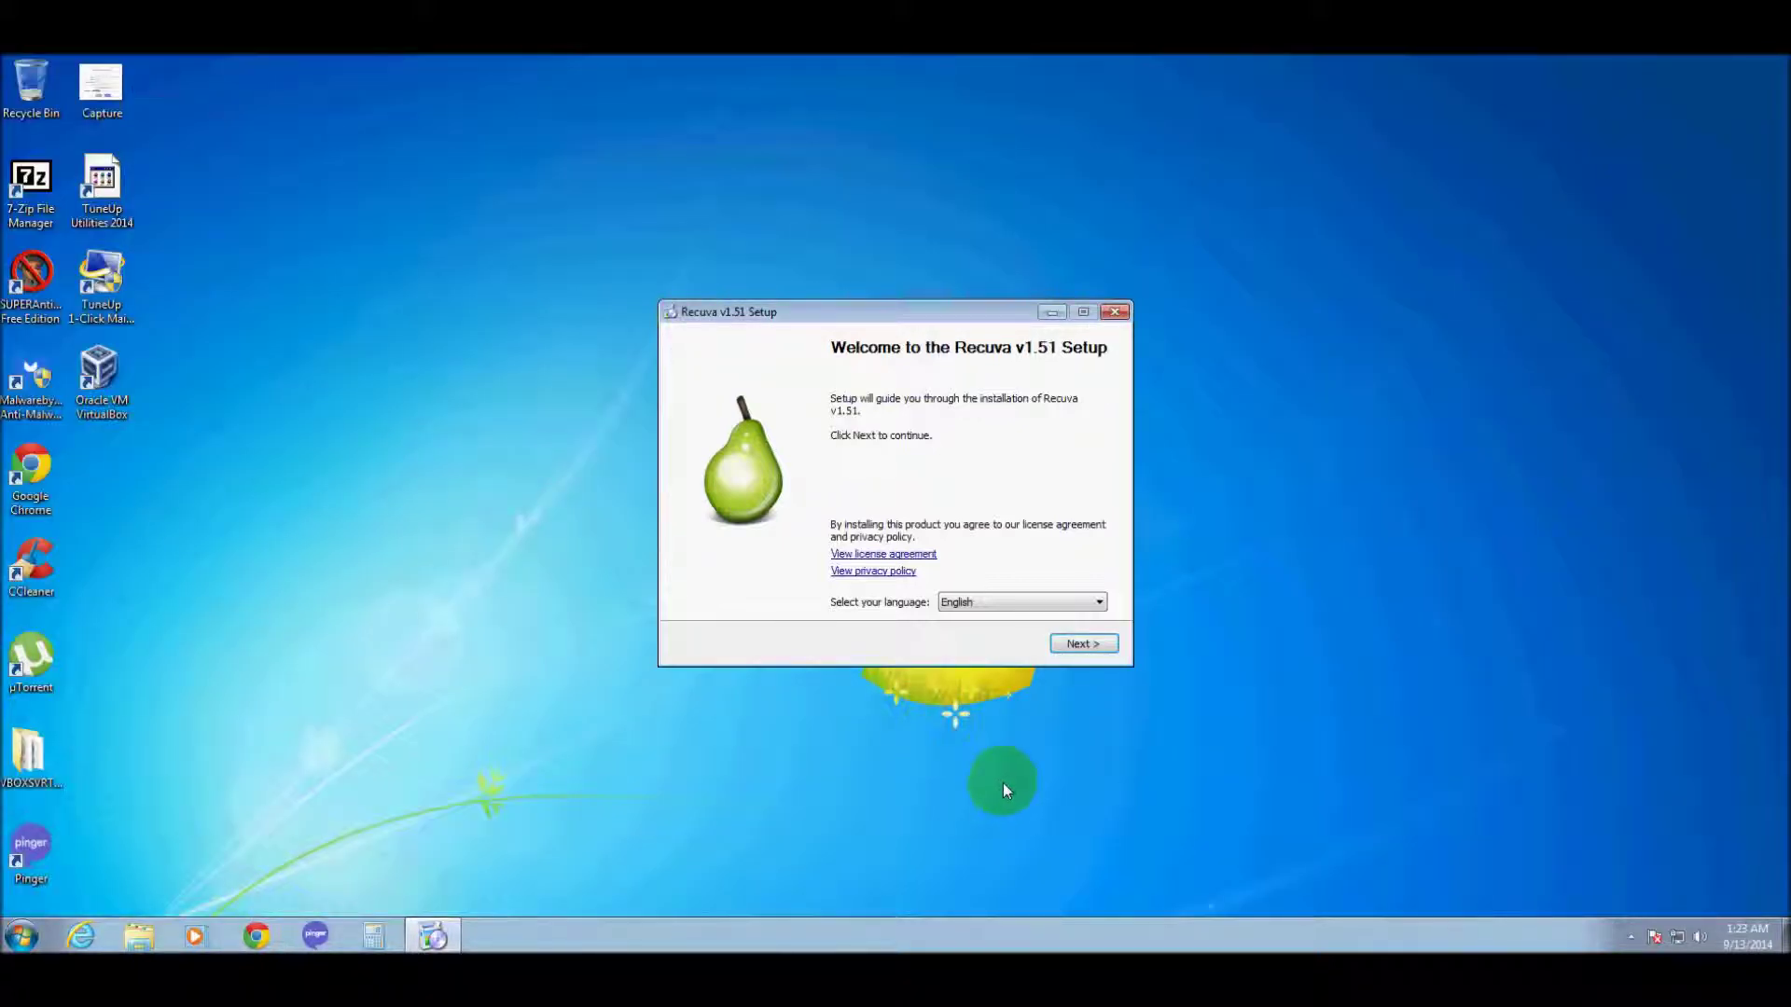
- Install Recuva v1.51 with release notes and auto-launch unticked, then finish setup
left_click(1080, 643)
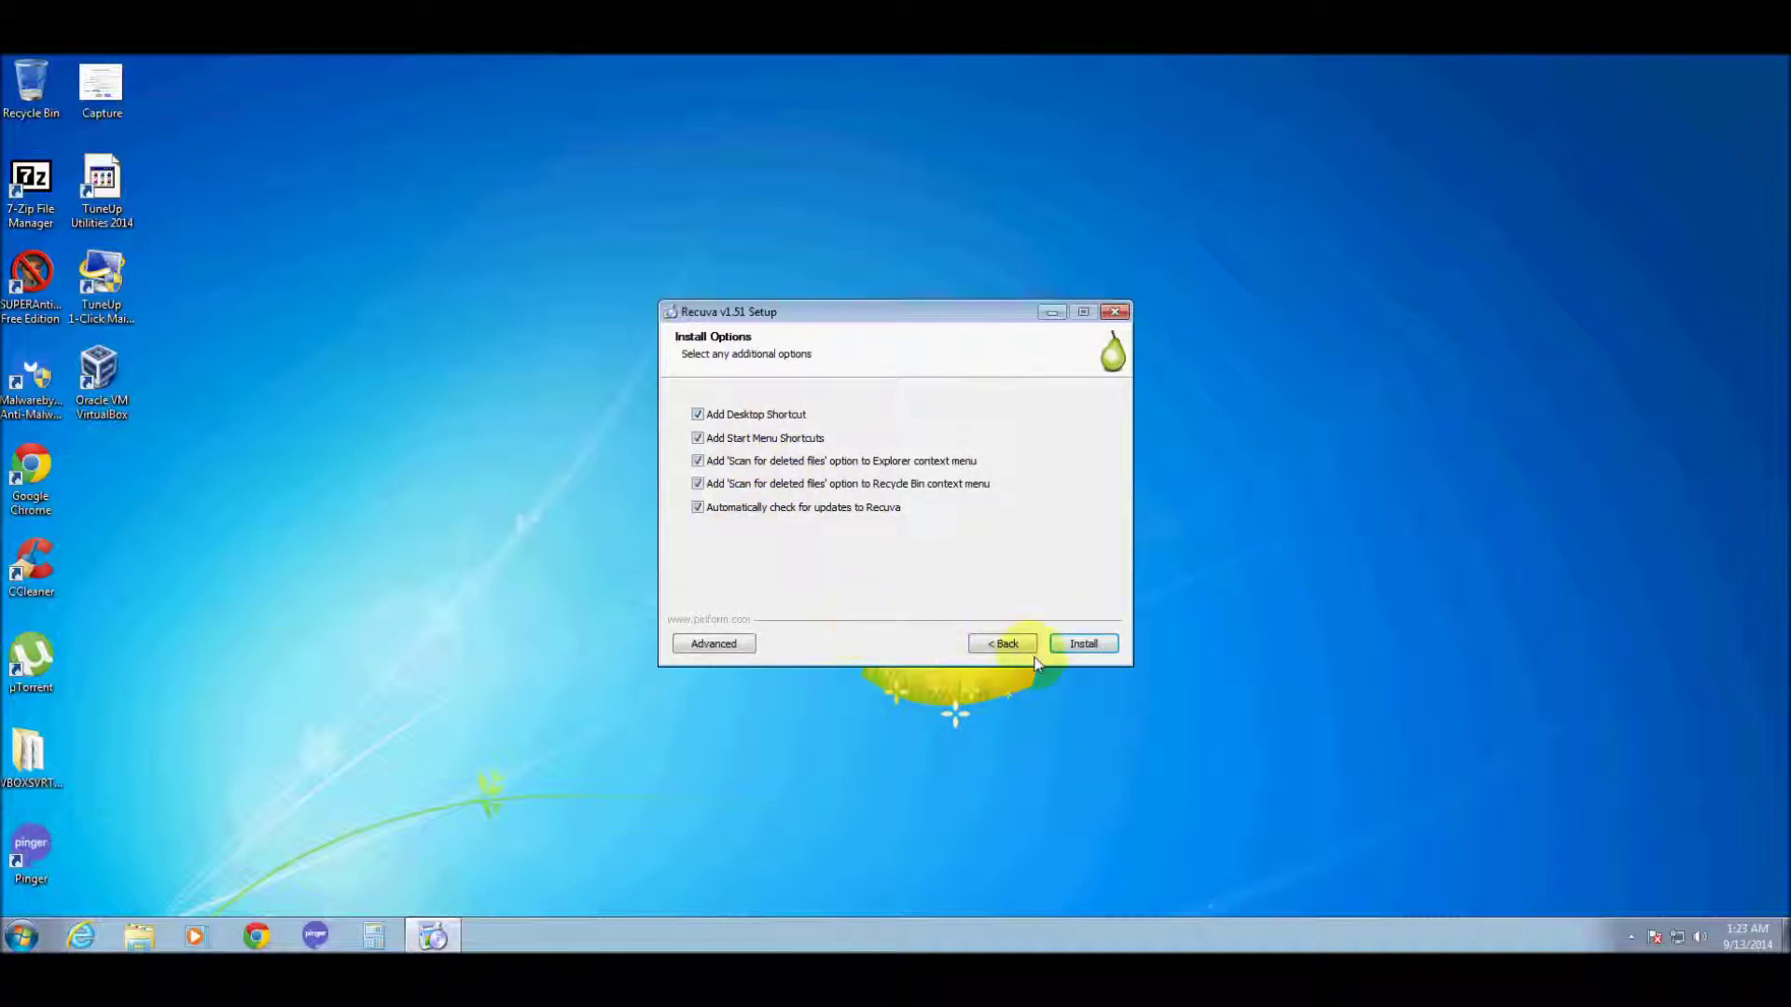
left_click(1077, 645)
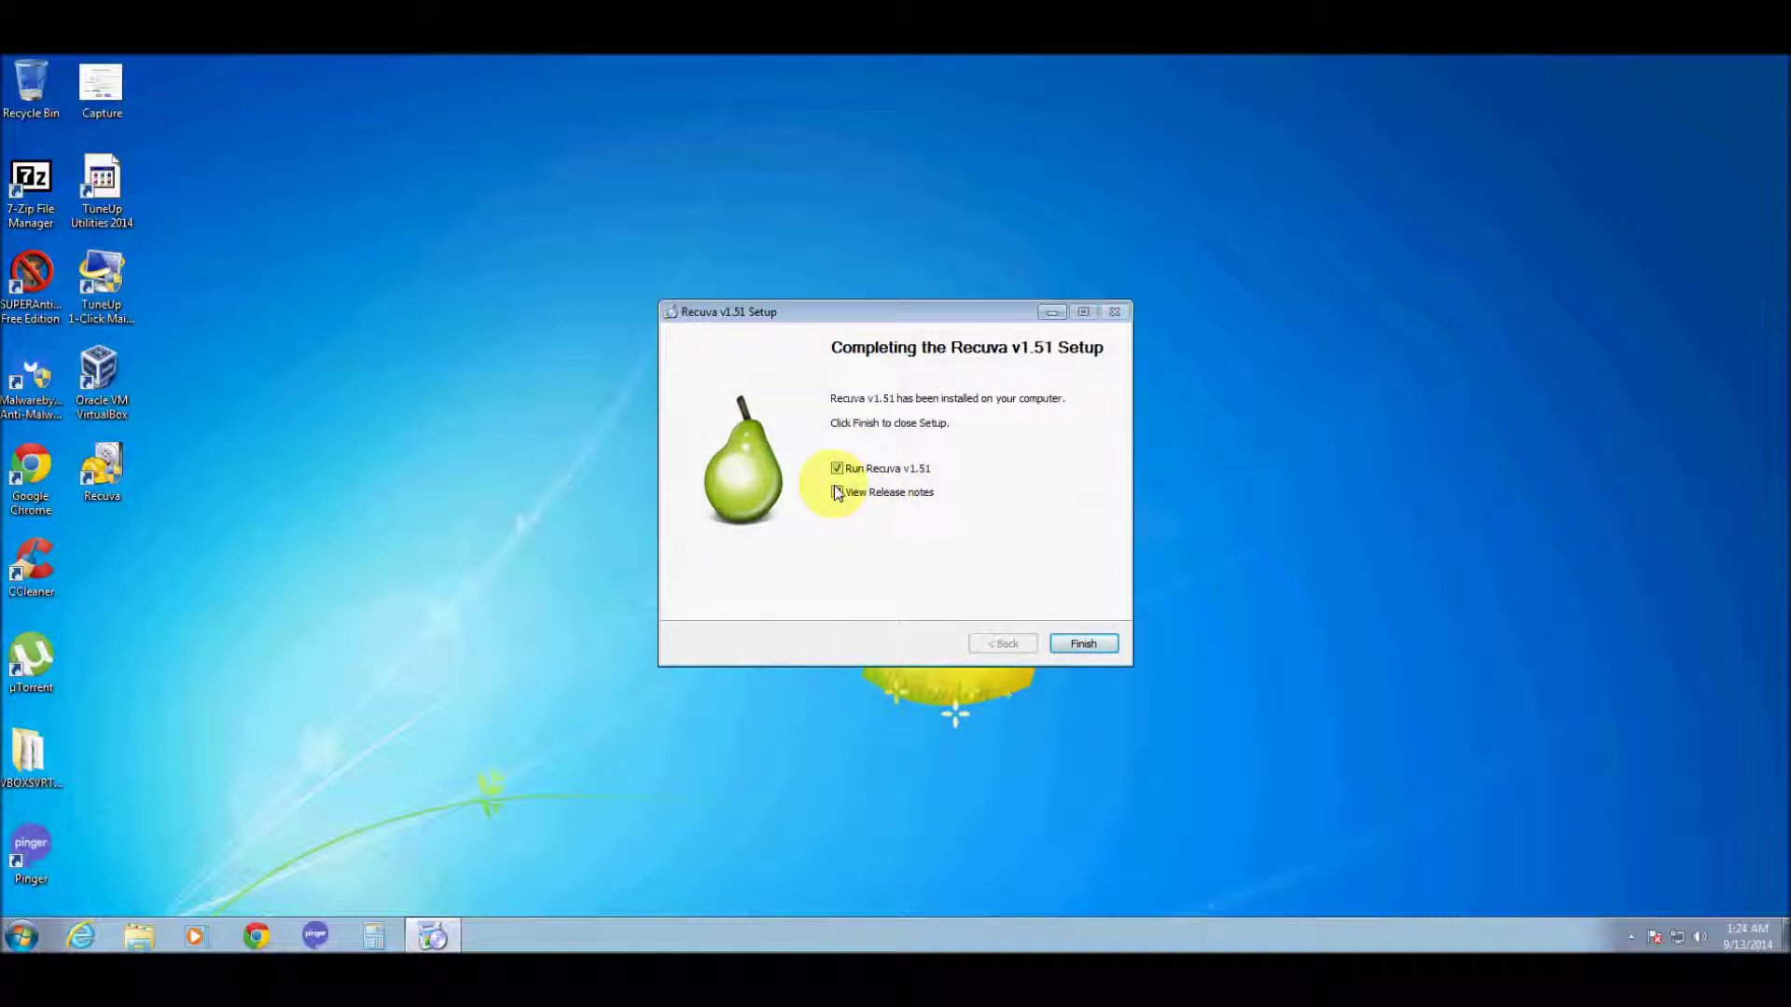
left_click(837, 492)
left_click(838, 469)
left_click(1083, 645)
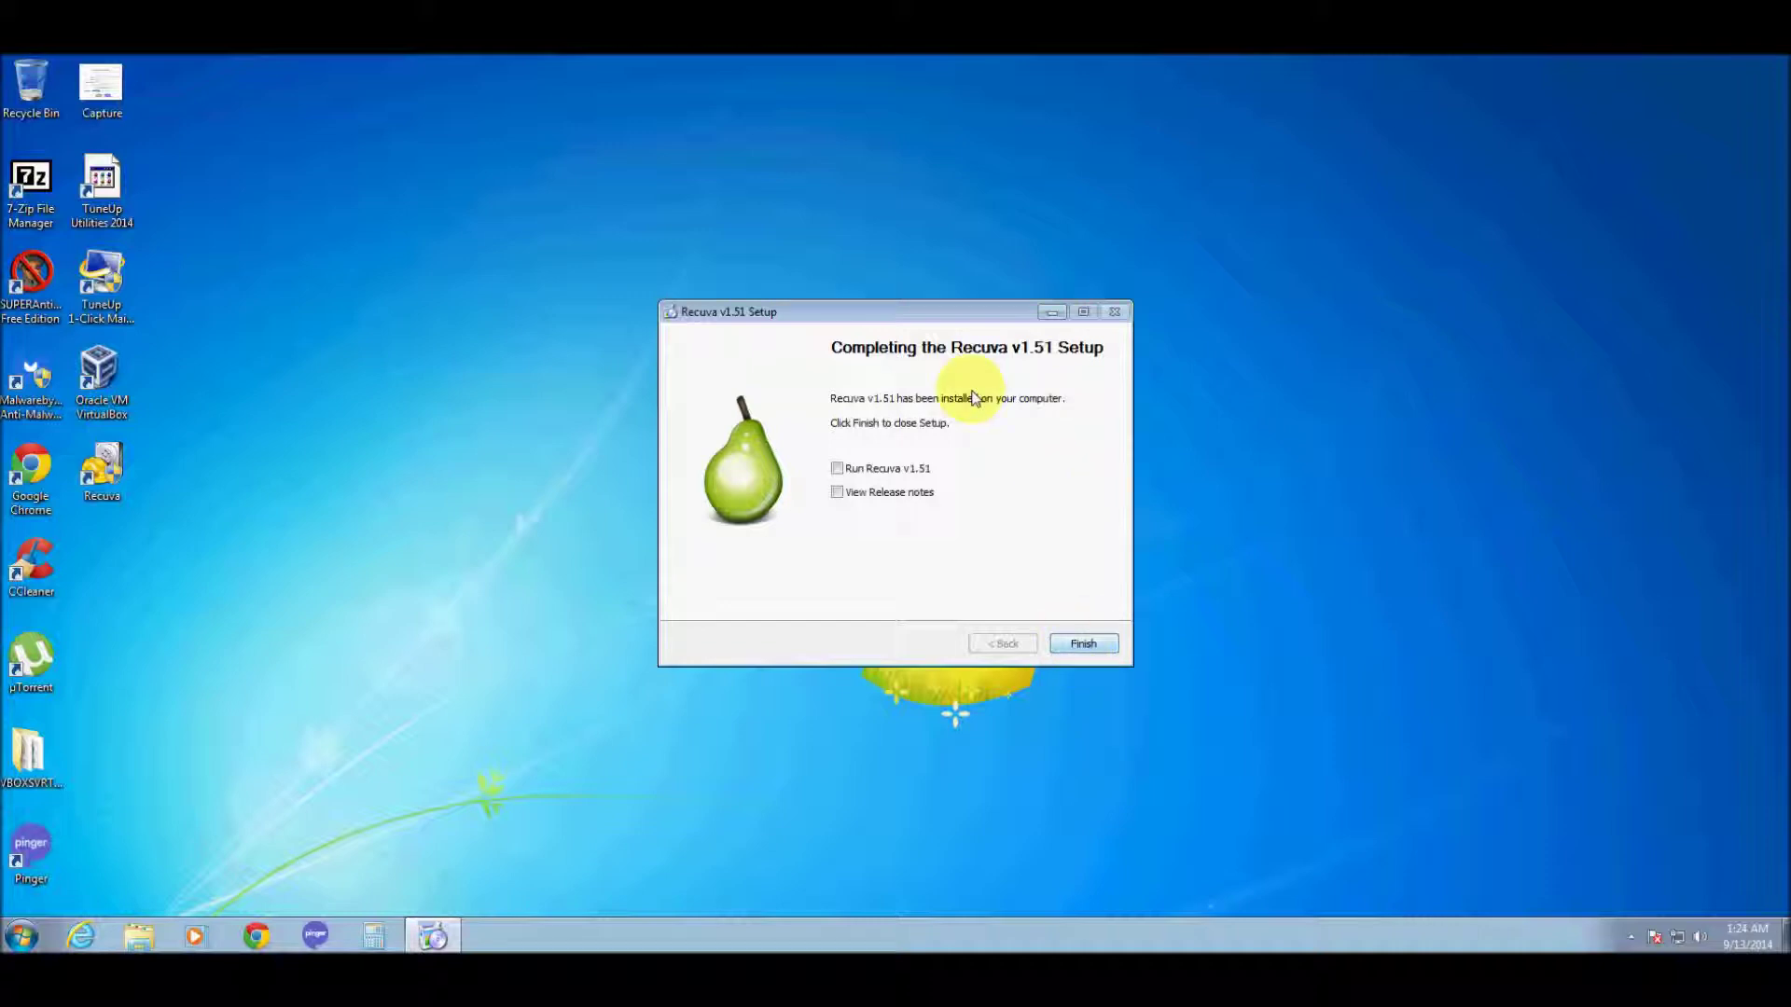
left_click(1085, 646)
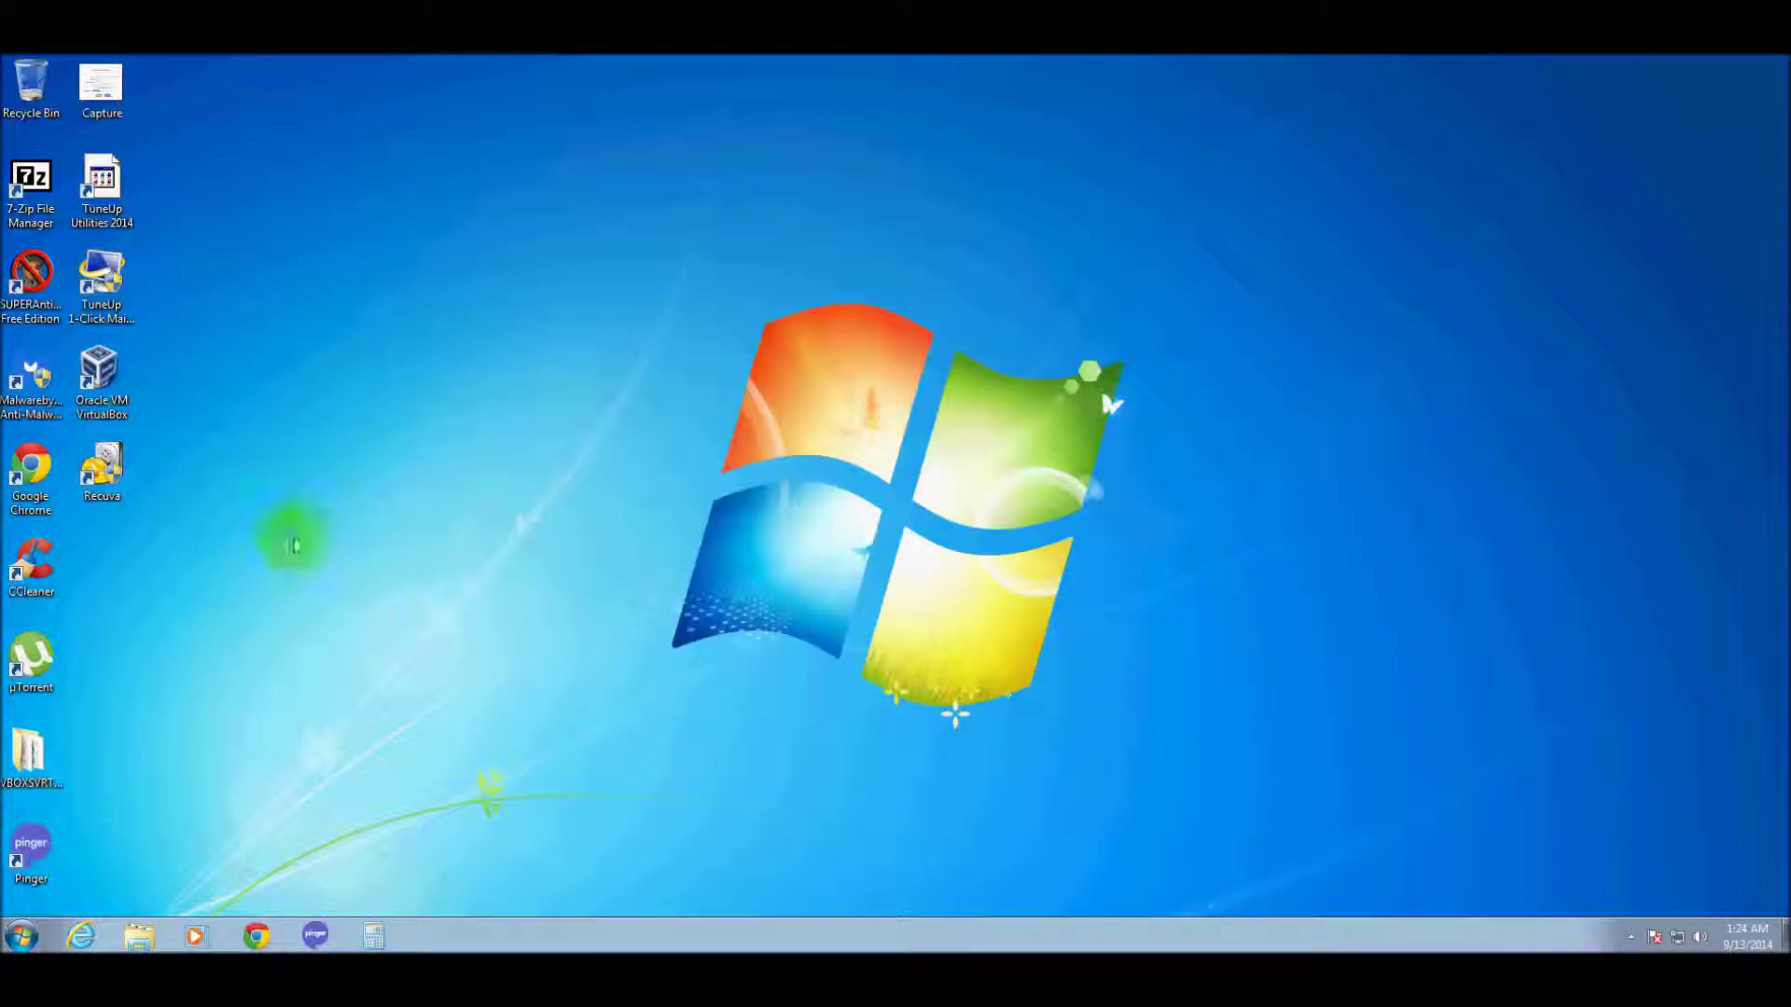
- Start Recuva from its desktop shortcut, approve UAC, and cancel the Recuva Wizard
double_click(109, 478)
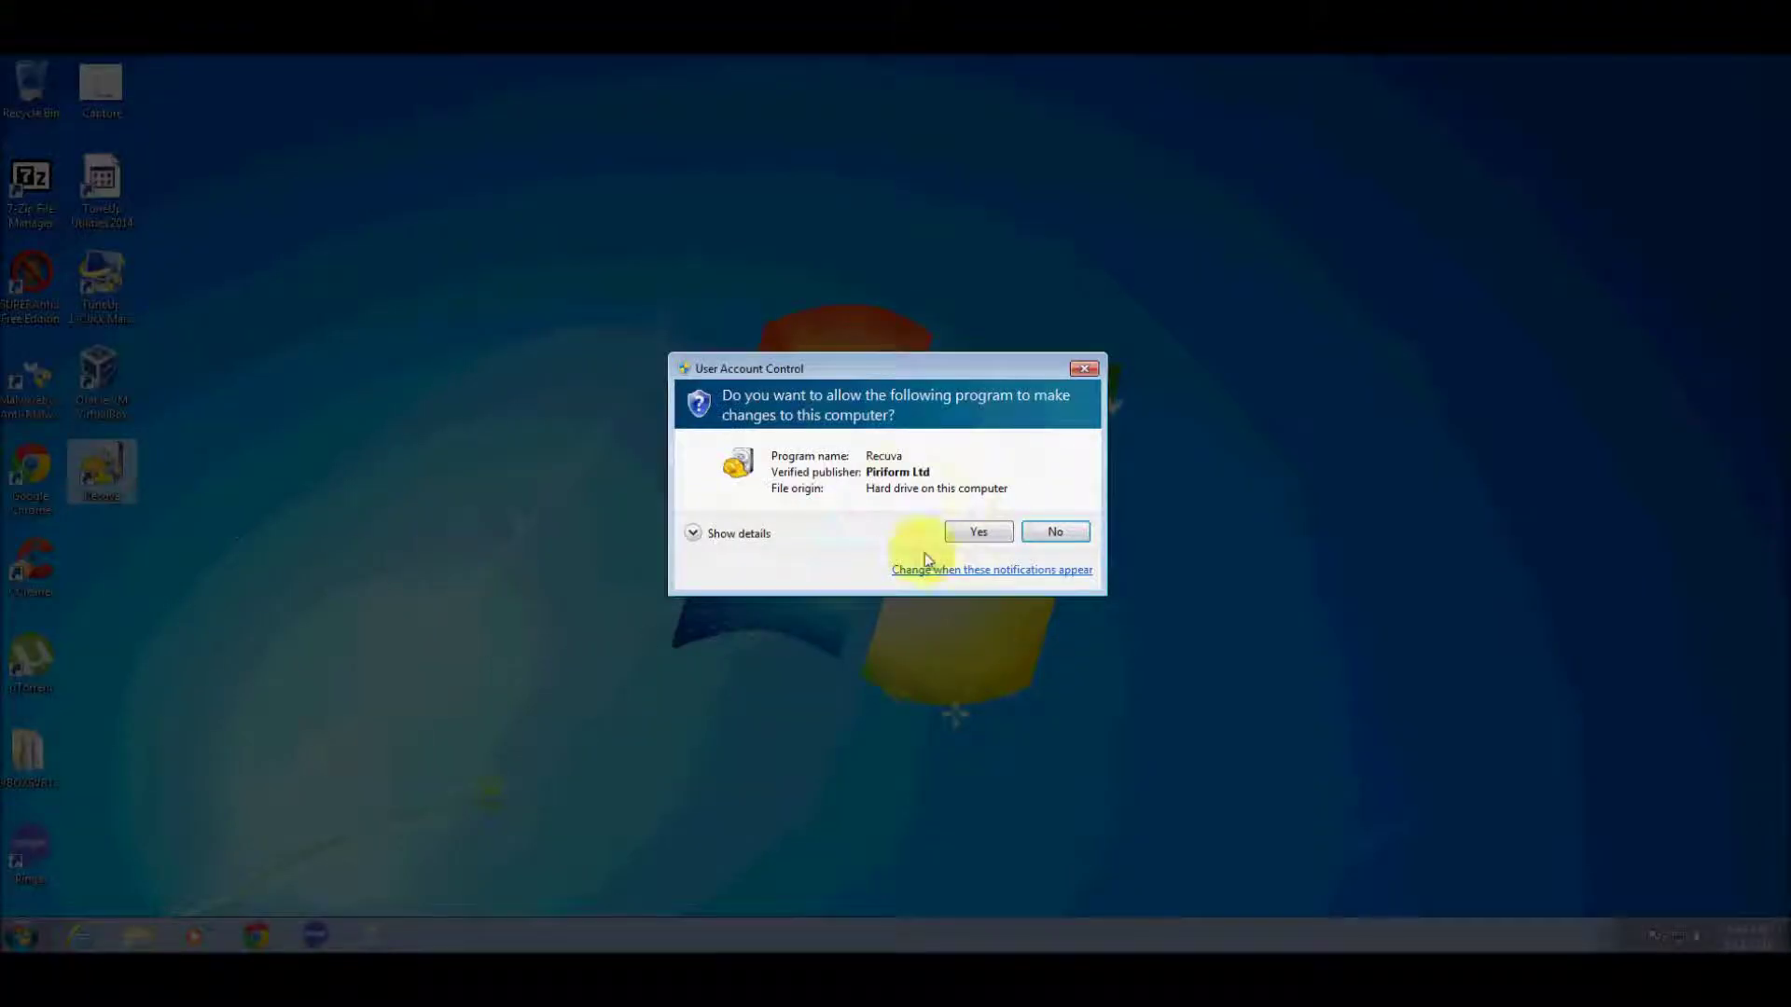
left_click(977, 532)
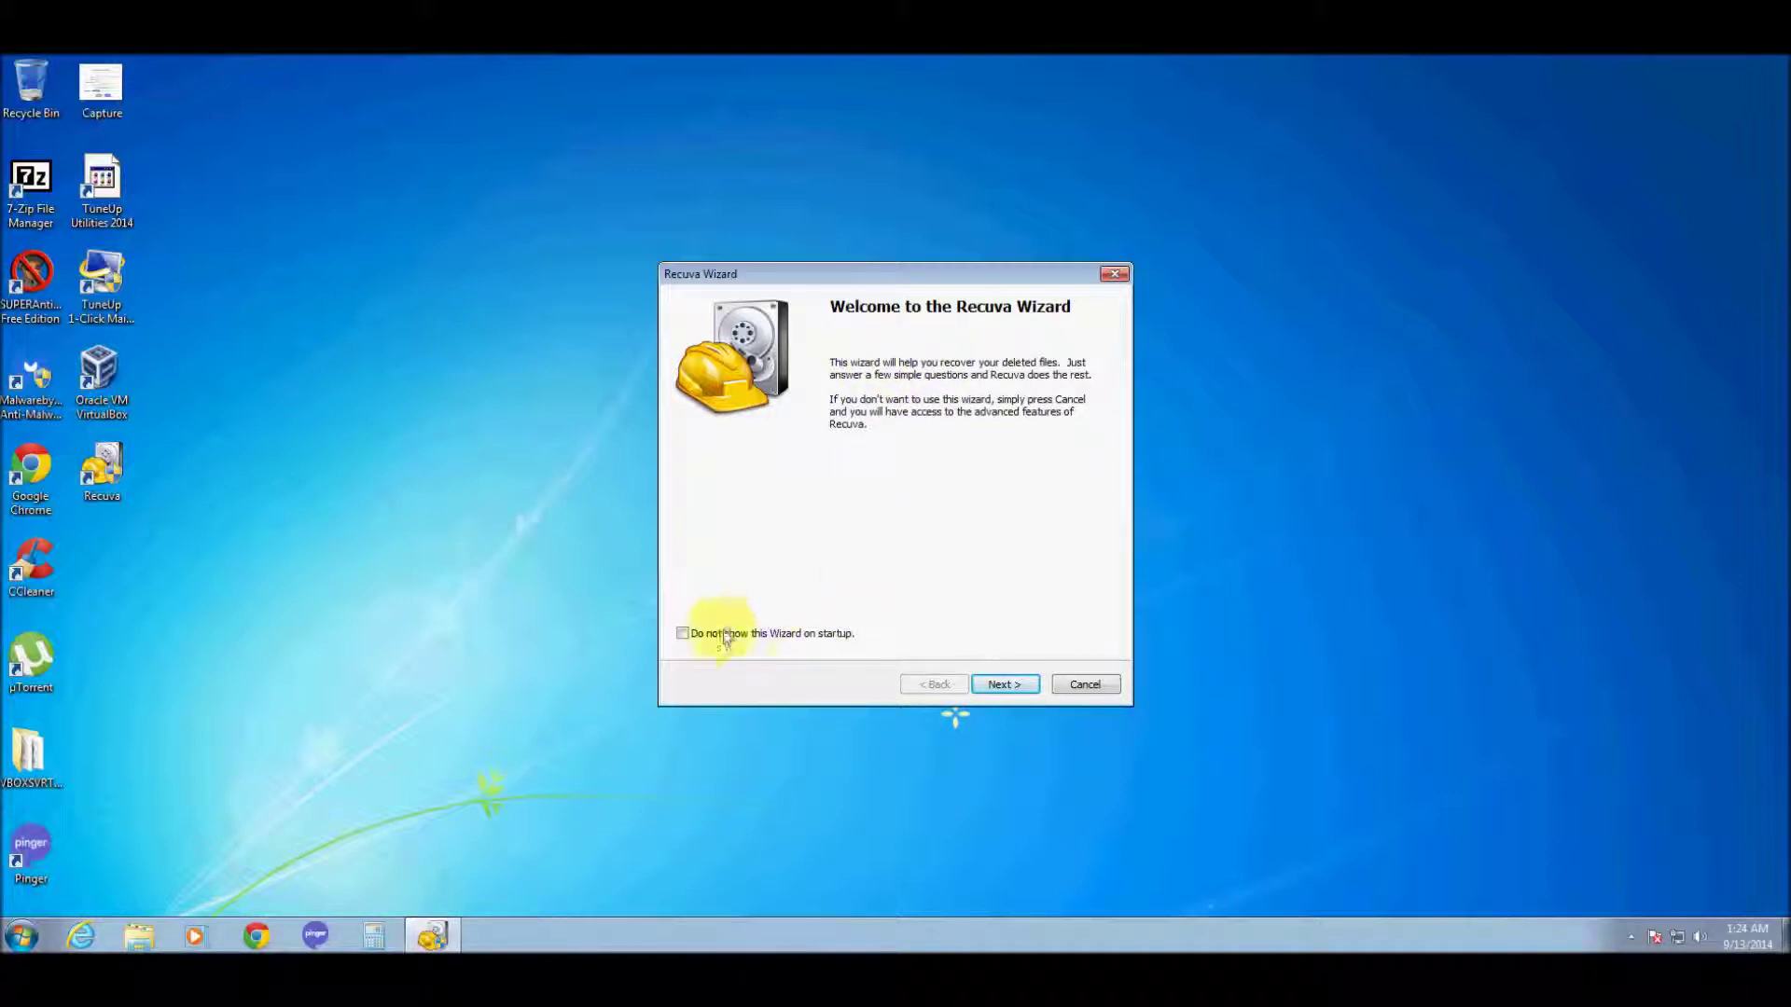
left_click(1086, 691)
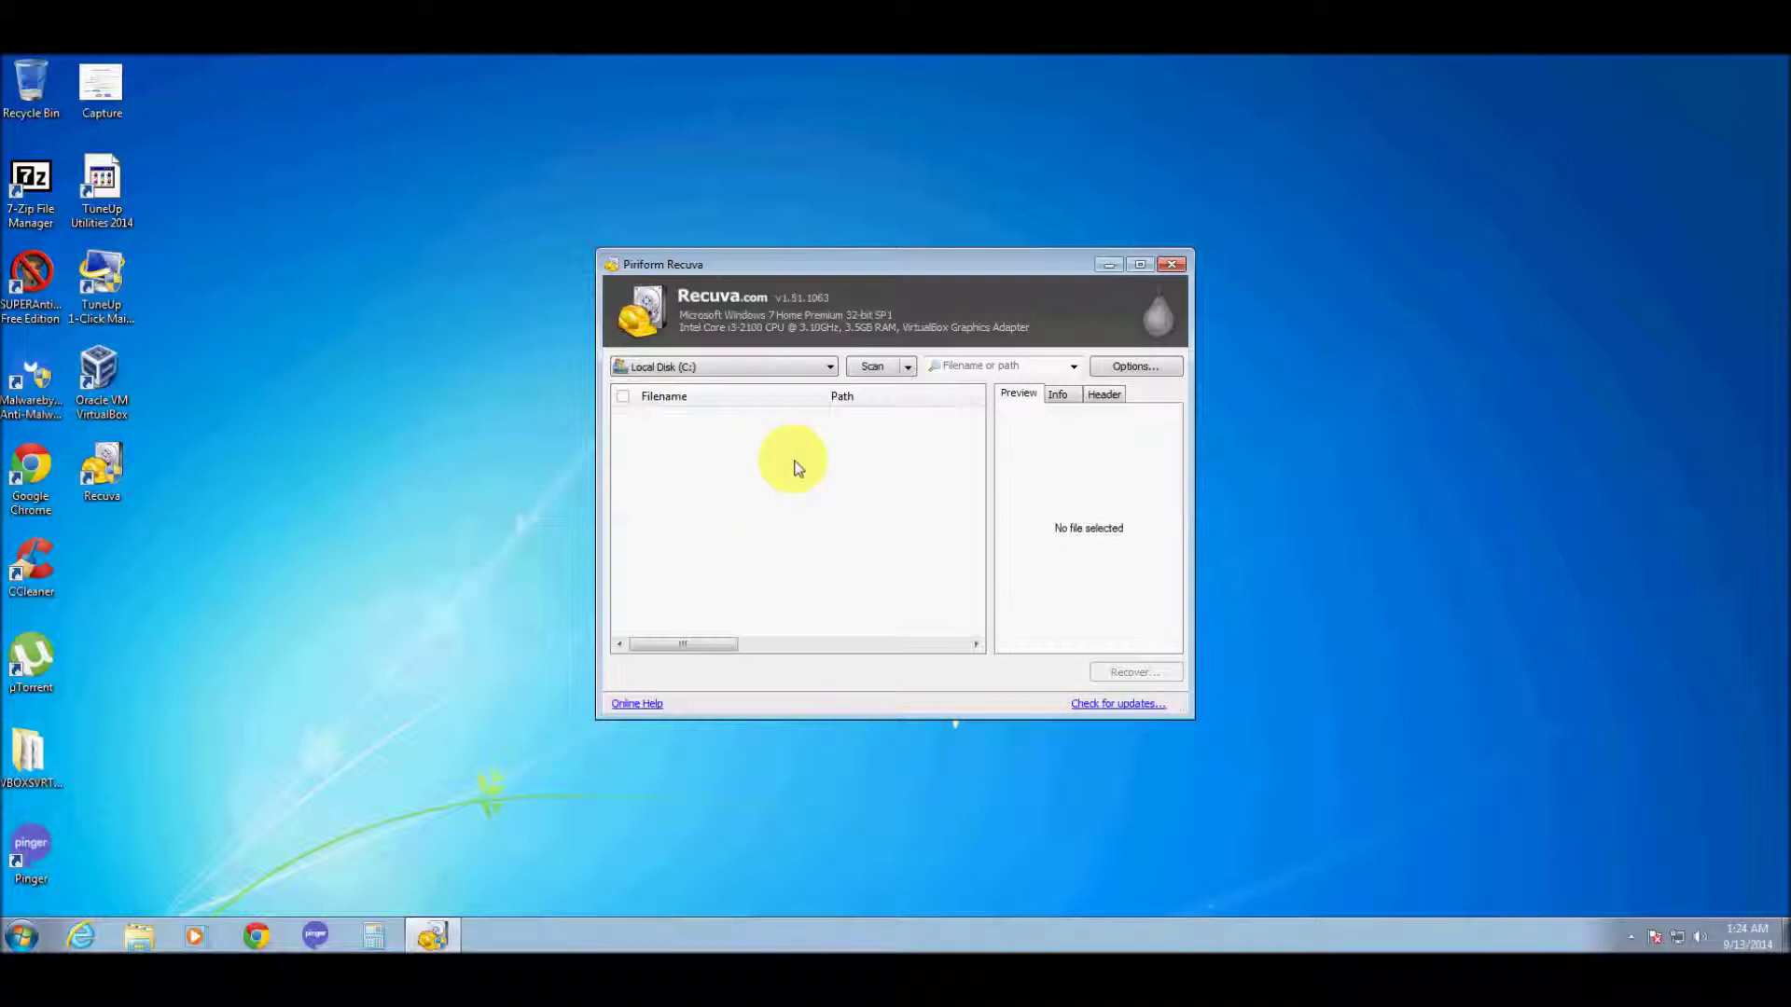
left_click(831, 373)
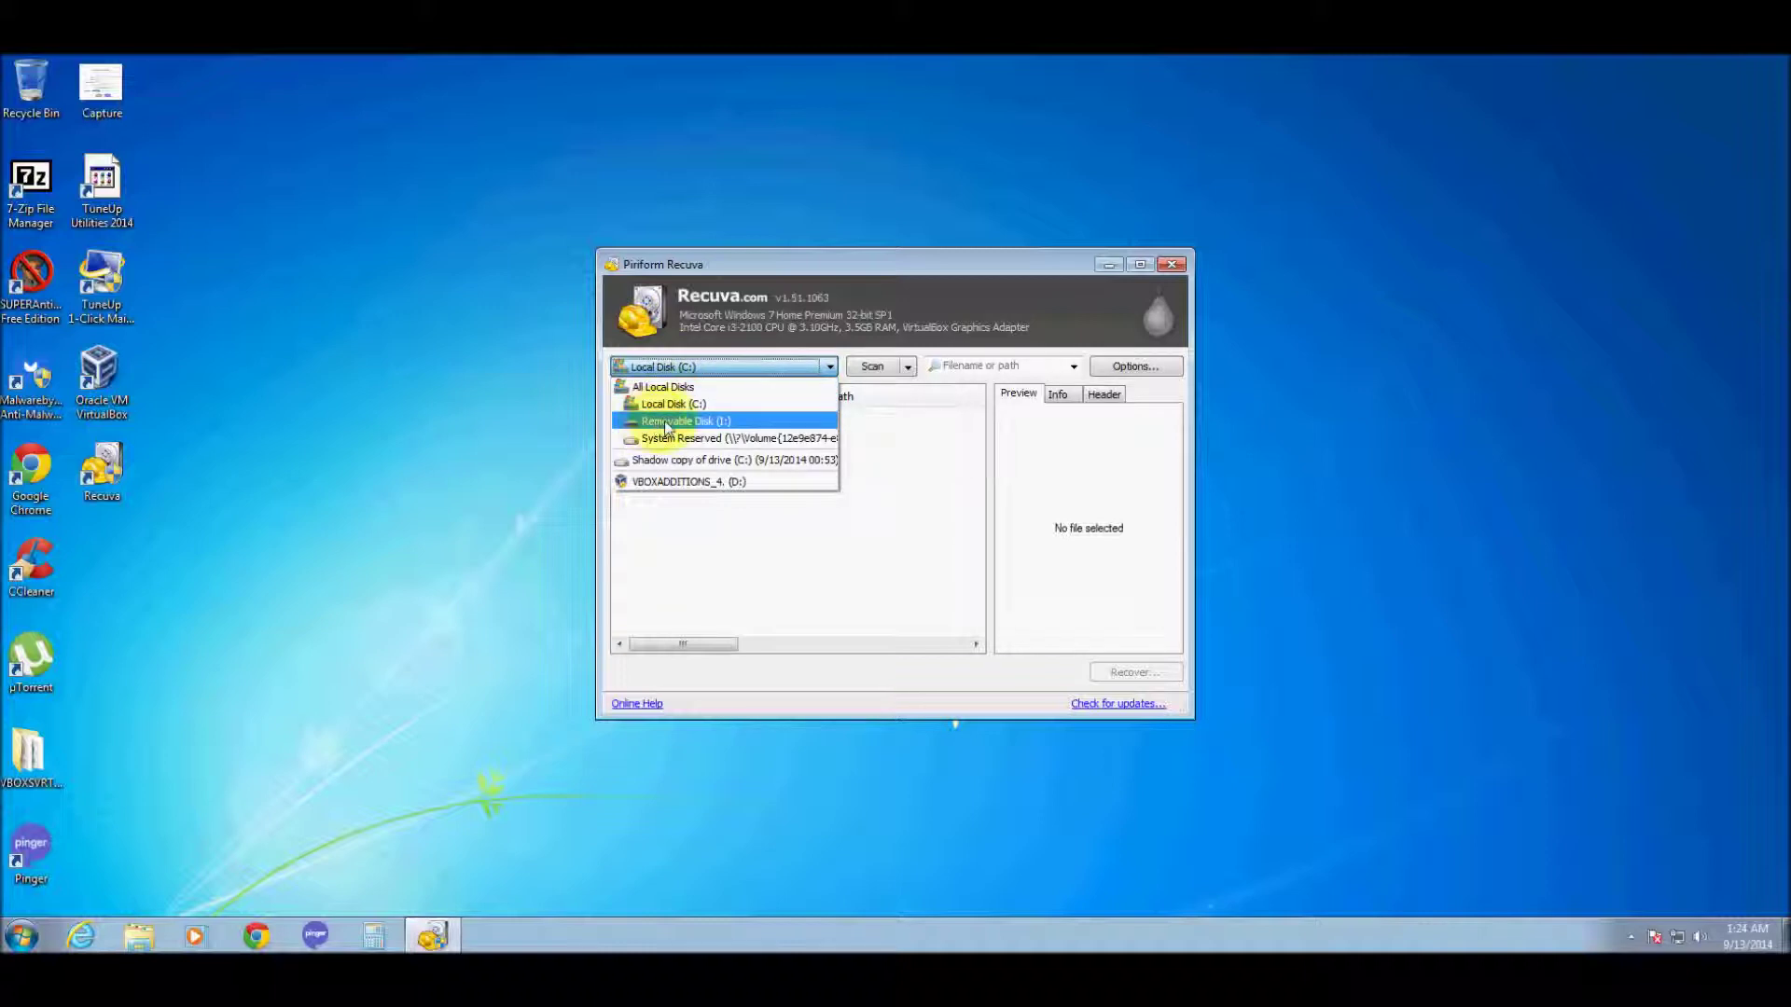
left_click(667, 424)
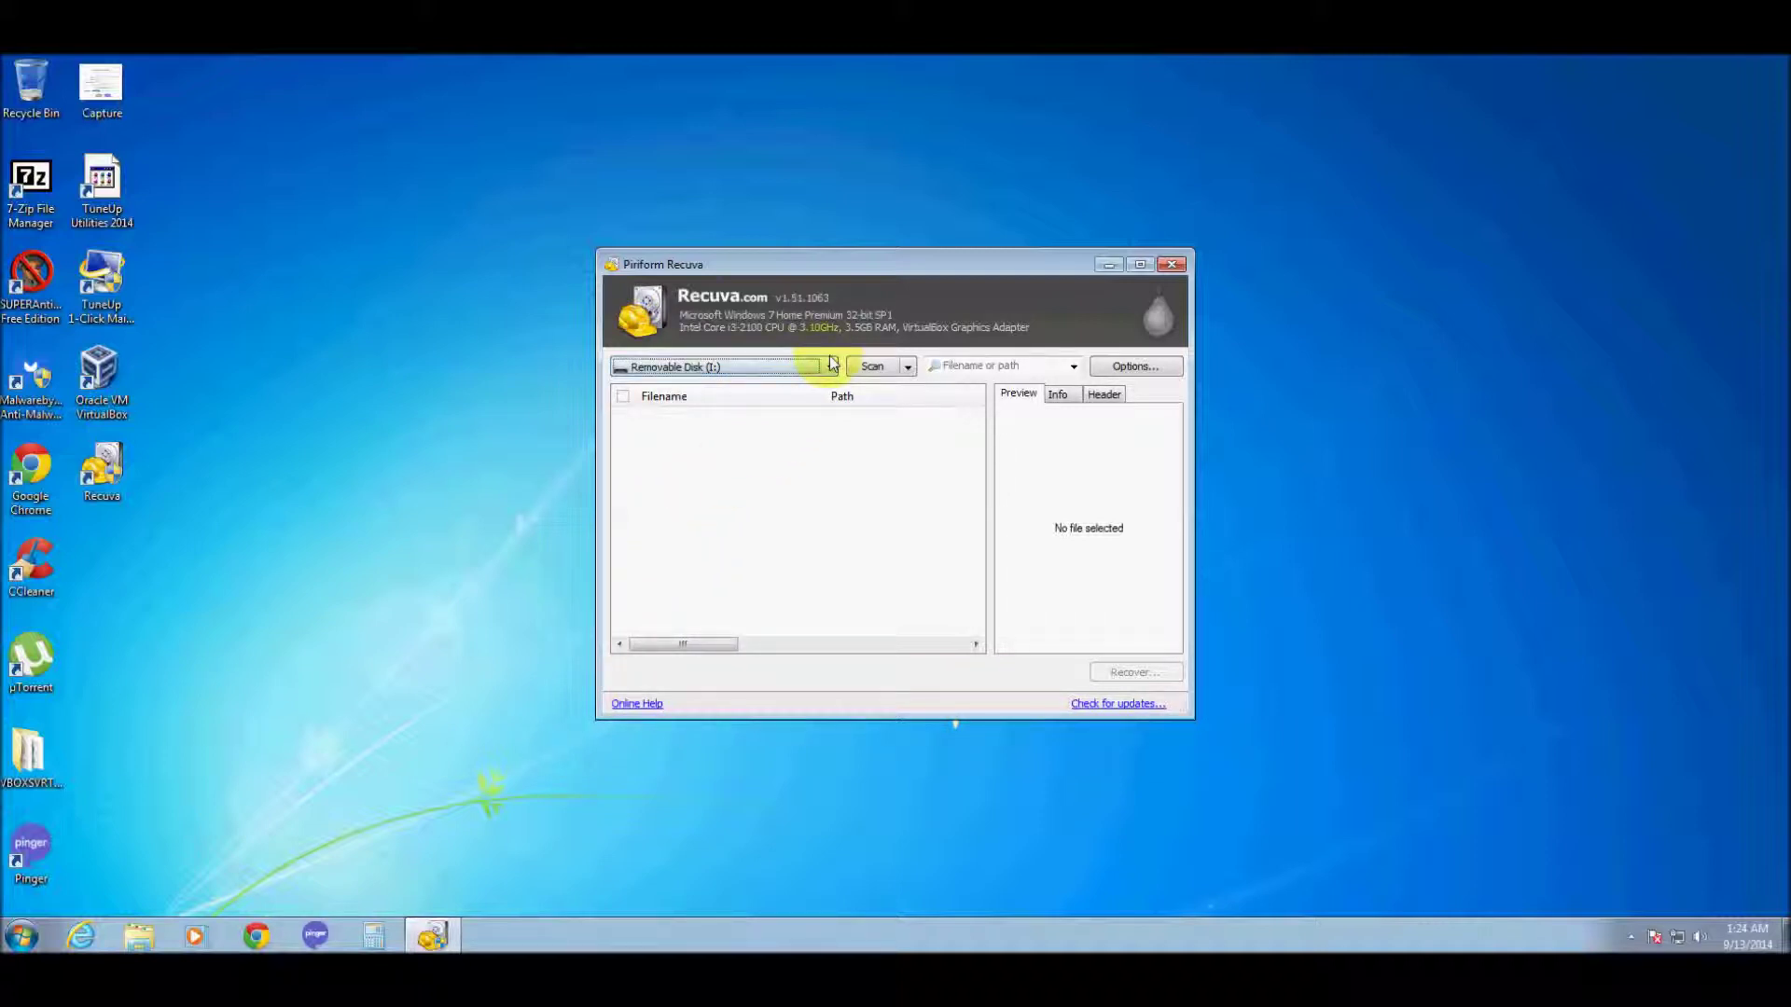
left_click(830, 367)
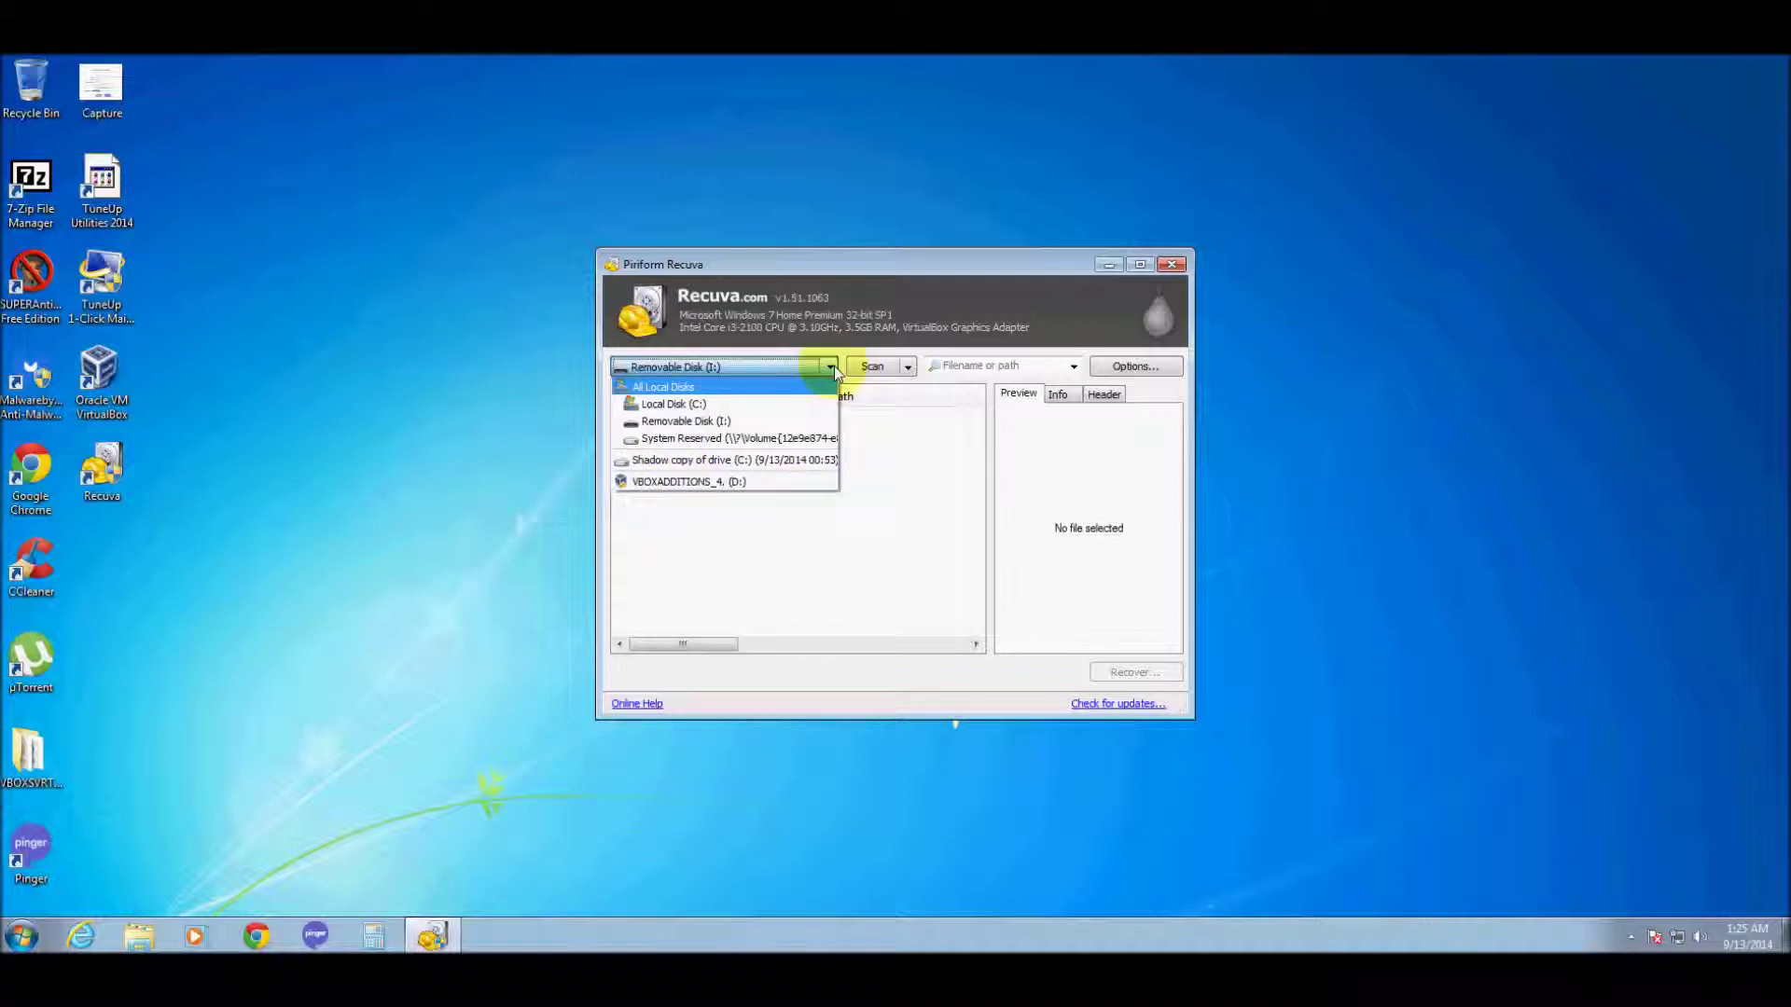
left_click(668, 405)
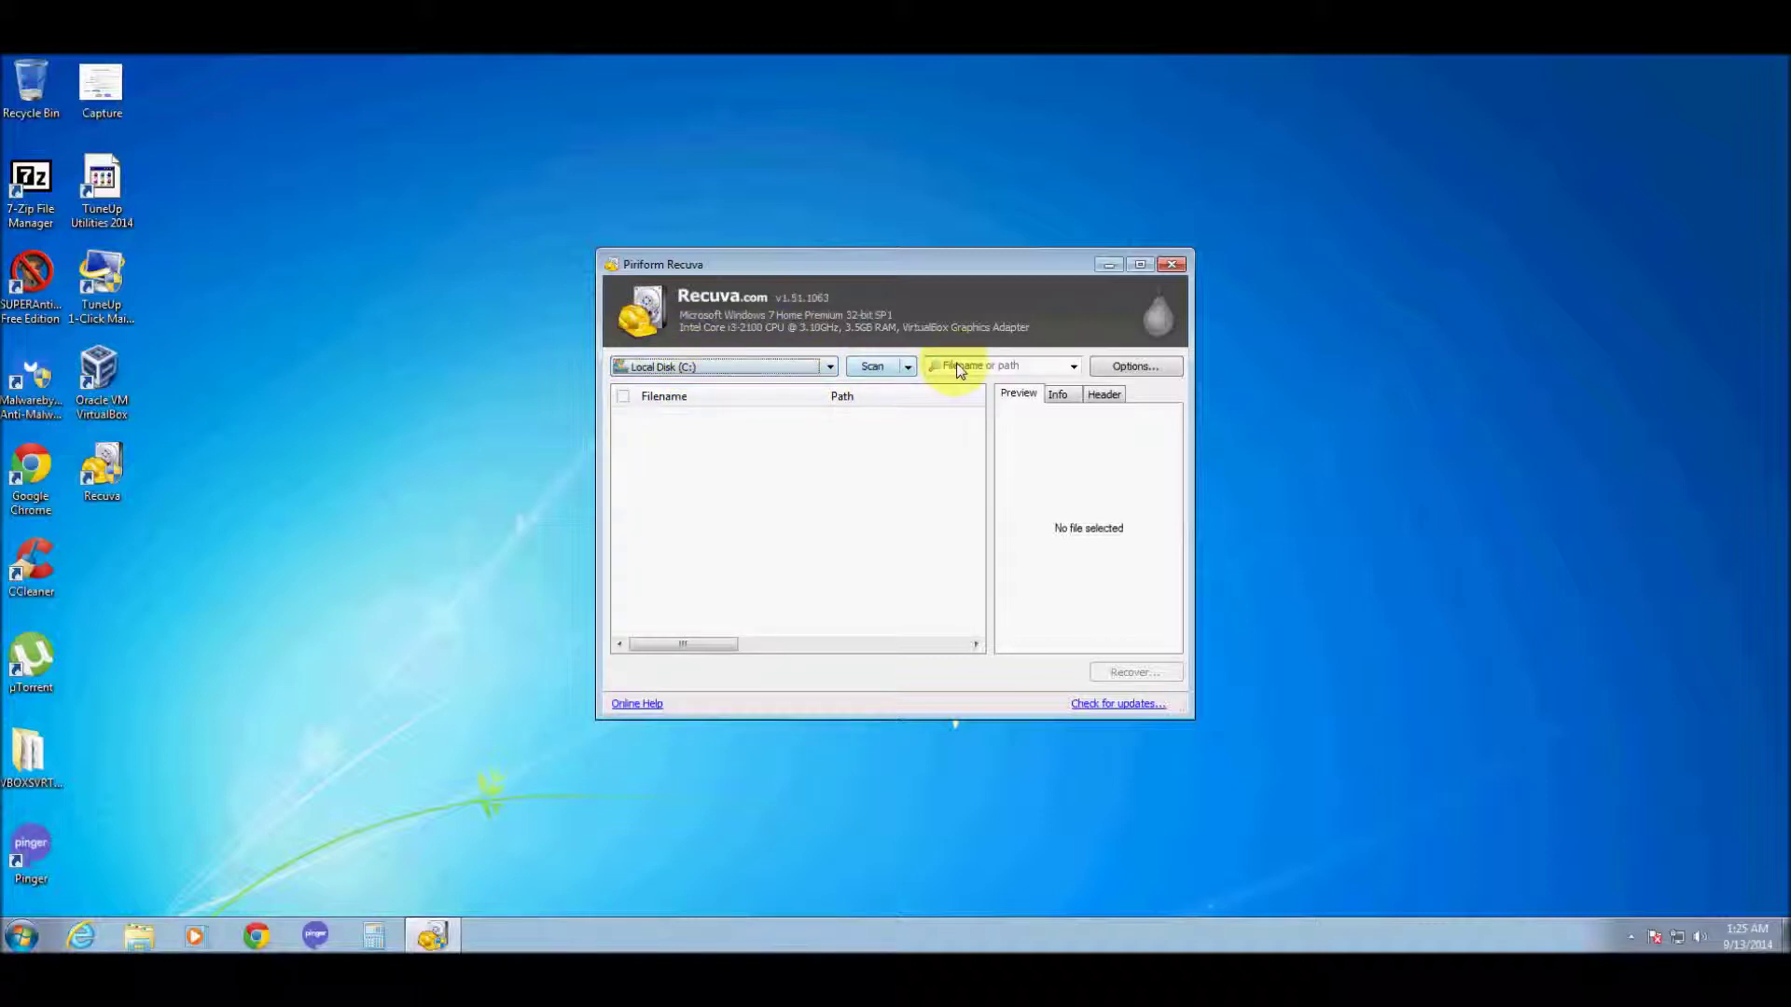
left_click(1074, 368)
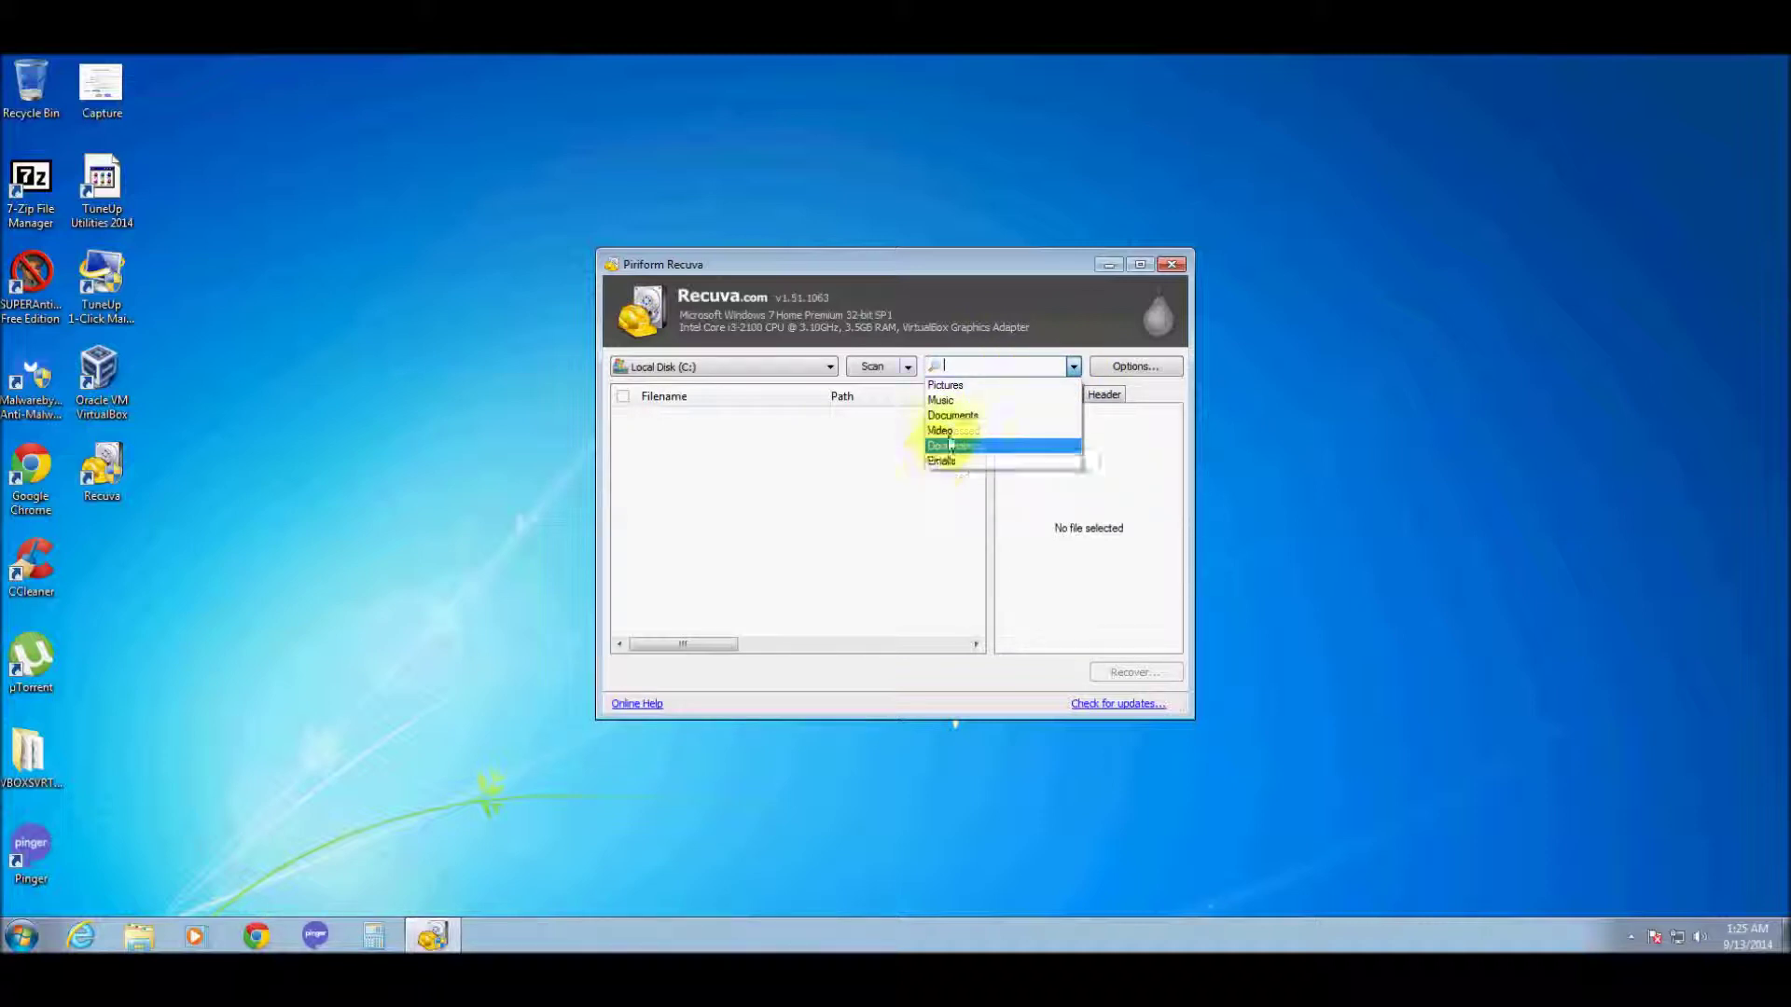
- Filter the search to Pictures and scan Local Disk (C:)
left_click(968, 390)
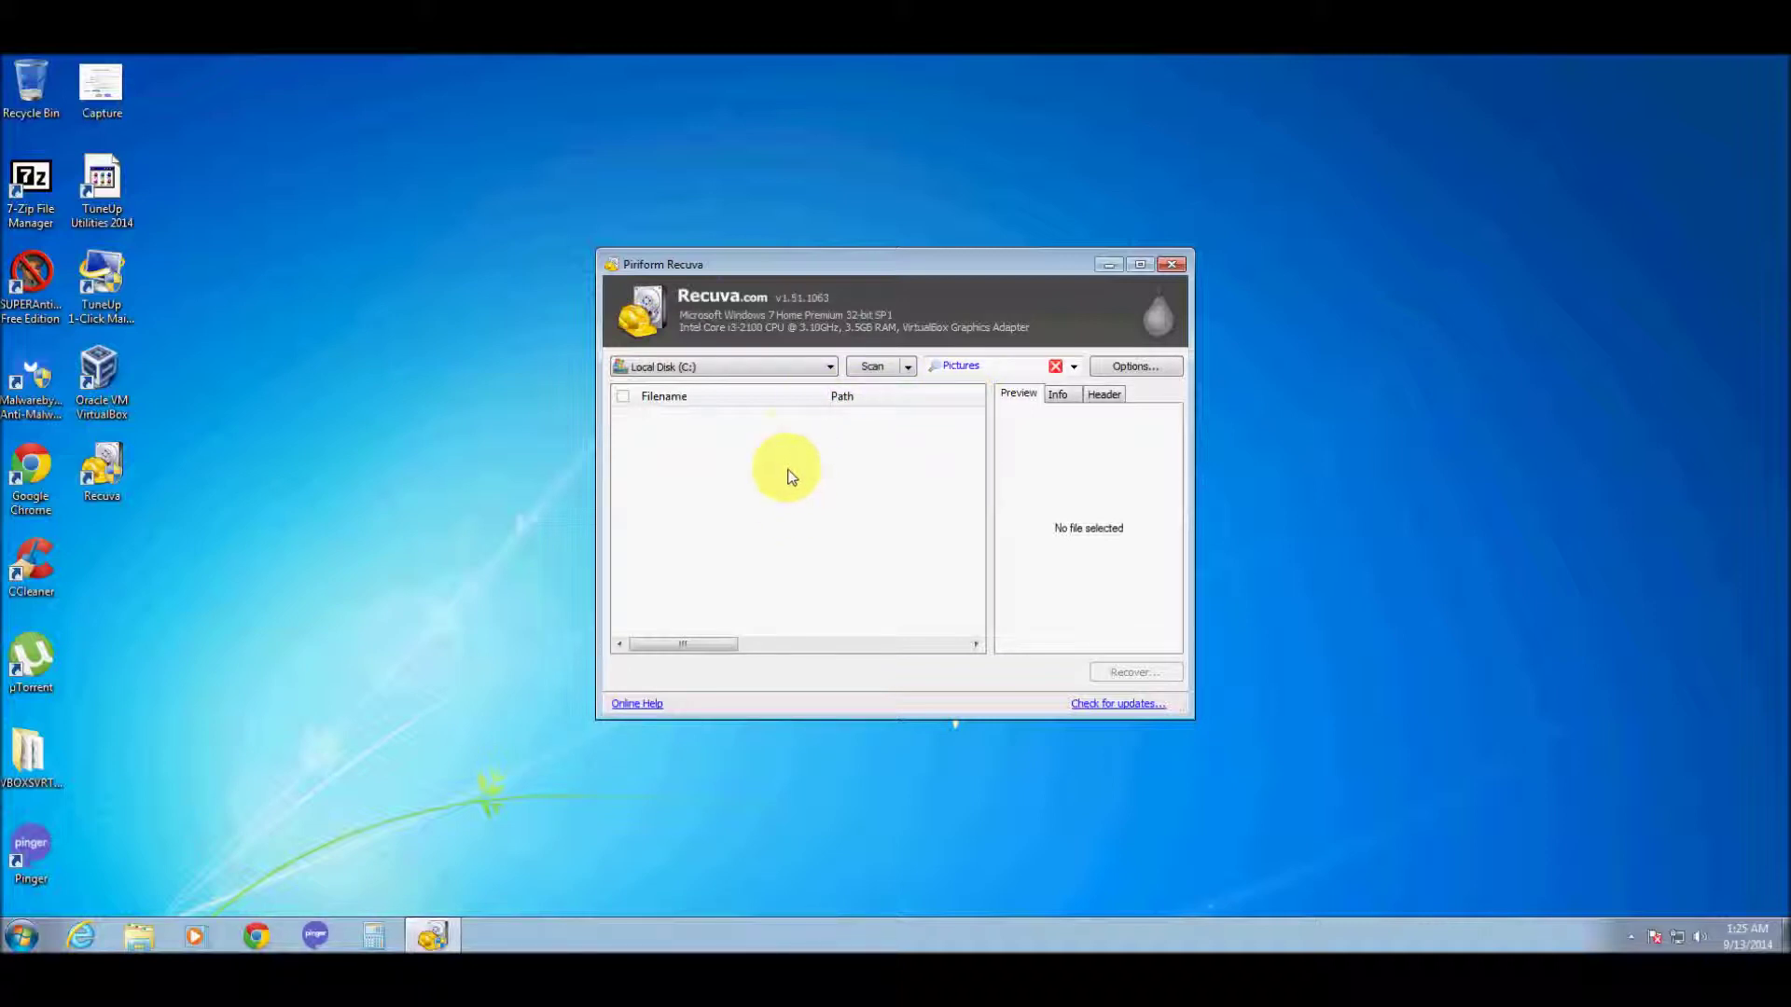
left_click(875, 368)
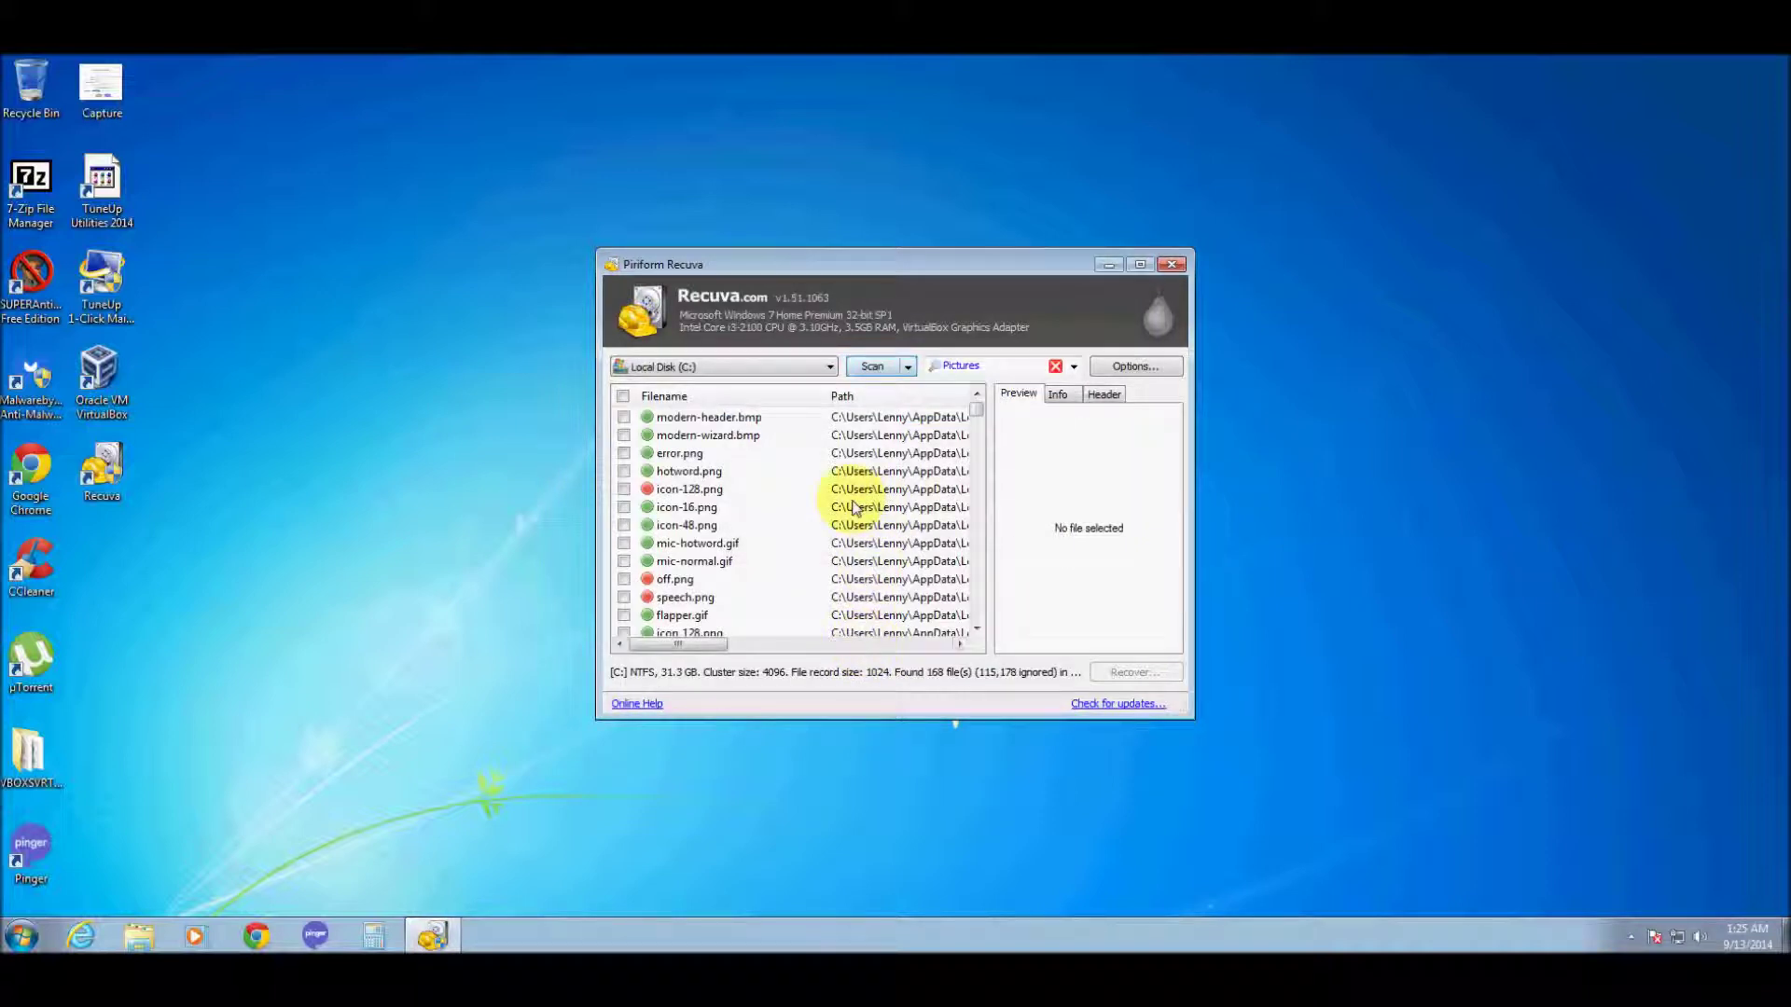
- Preview icon-128.png, mic-normal.gif, error.png and the pear image modern-wizard.bmp
left_click(872, 491)
scroll(872, 495, "down", 2)
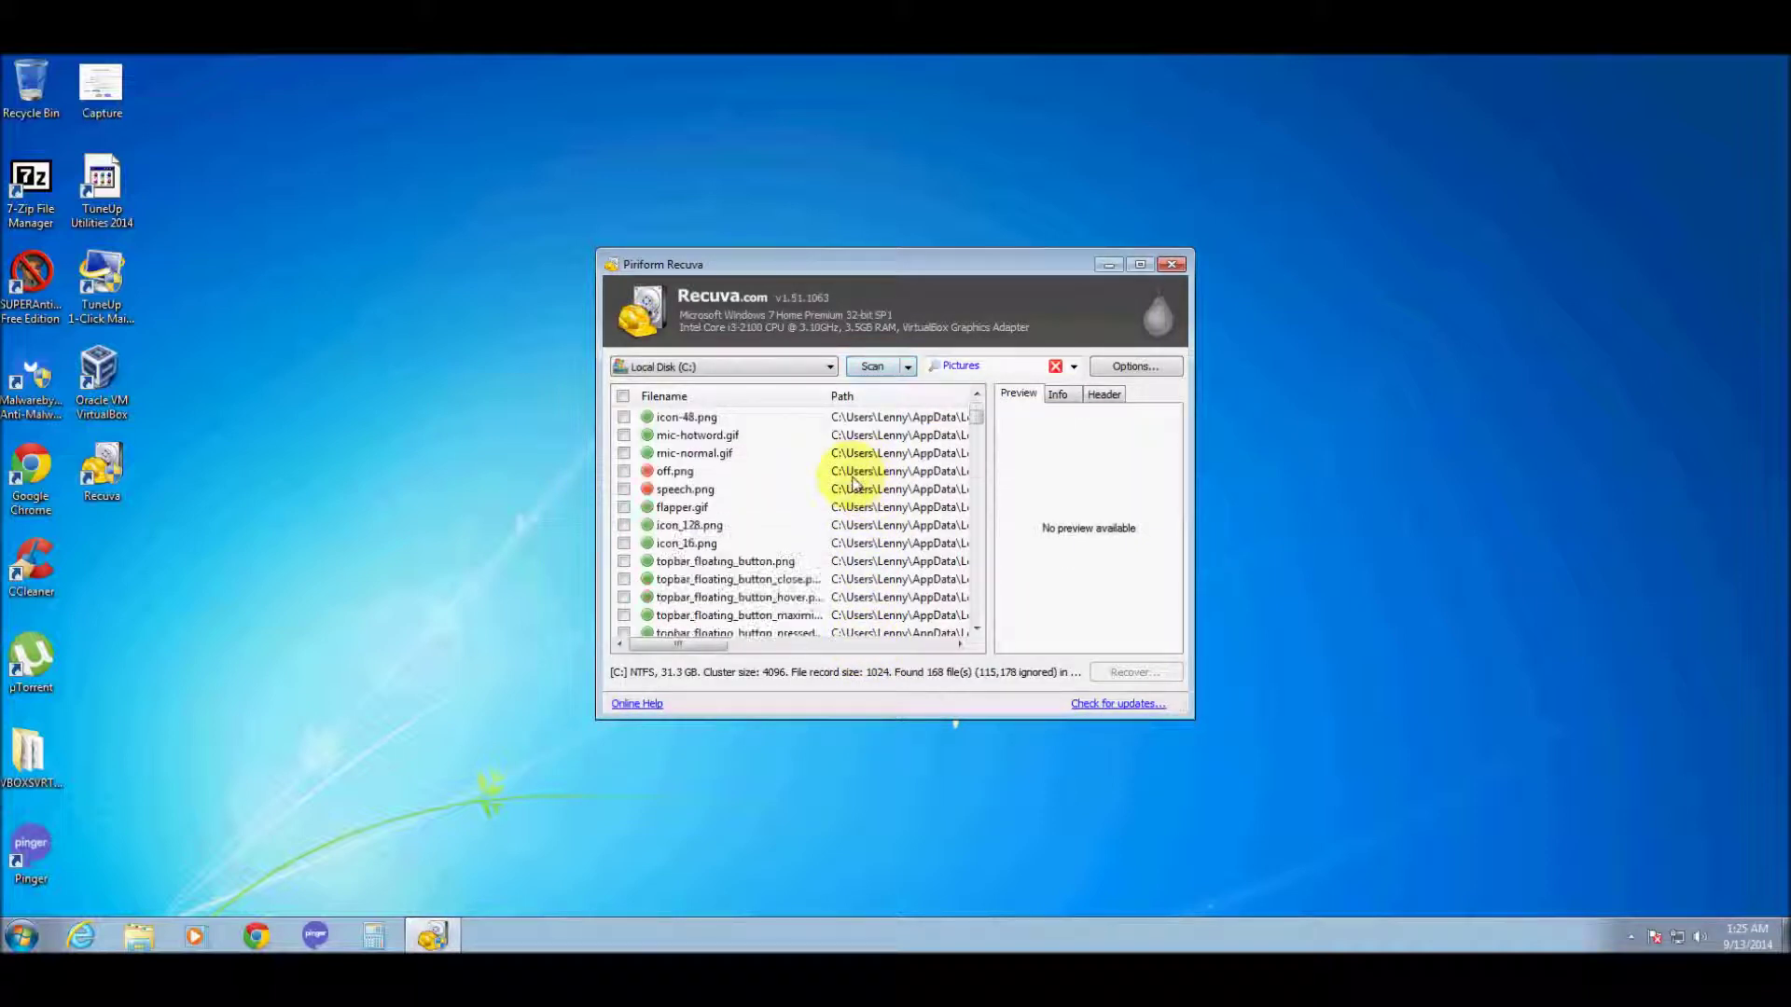
left_click(716, 457)
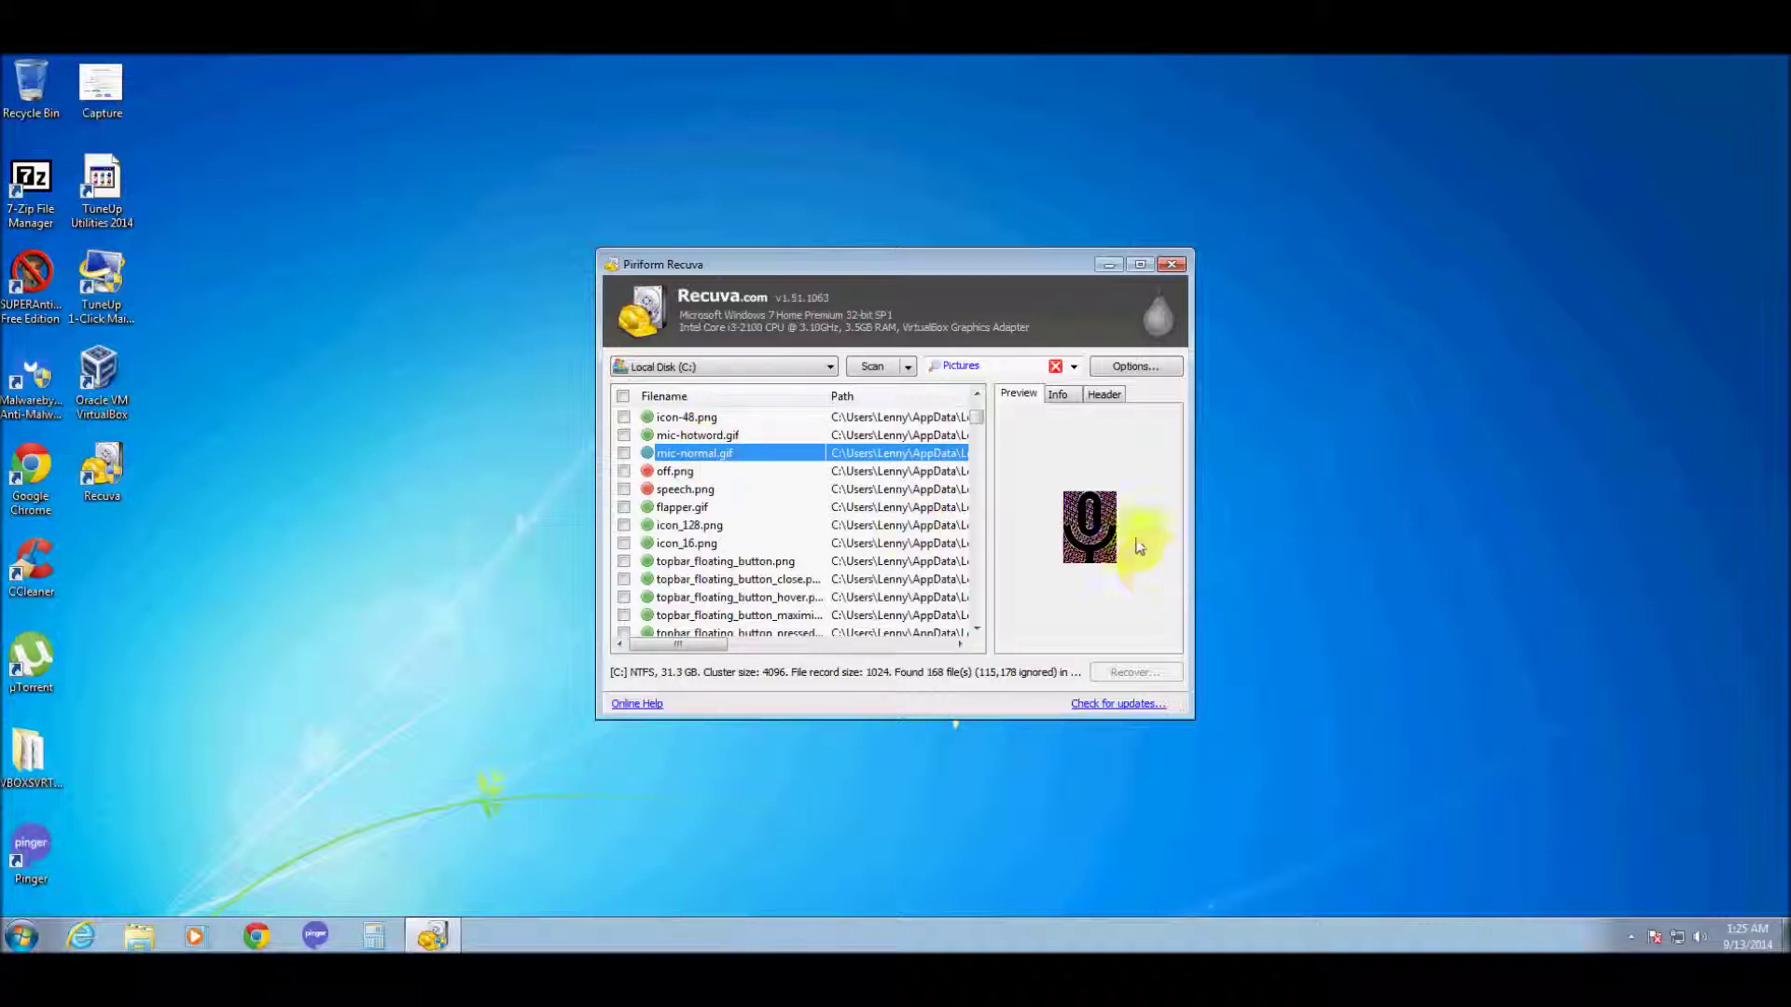
scroll(882, 527, "up", 2)
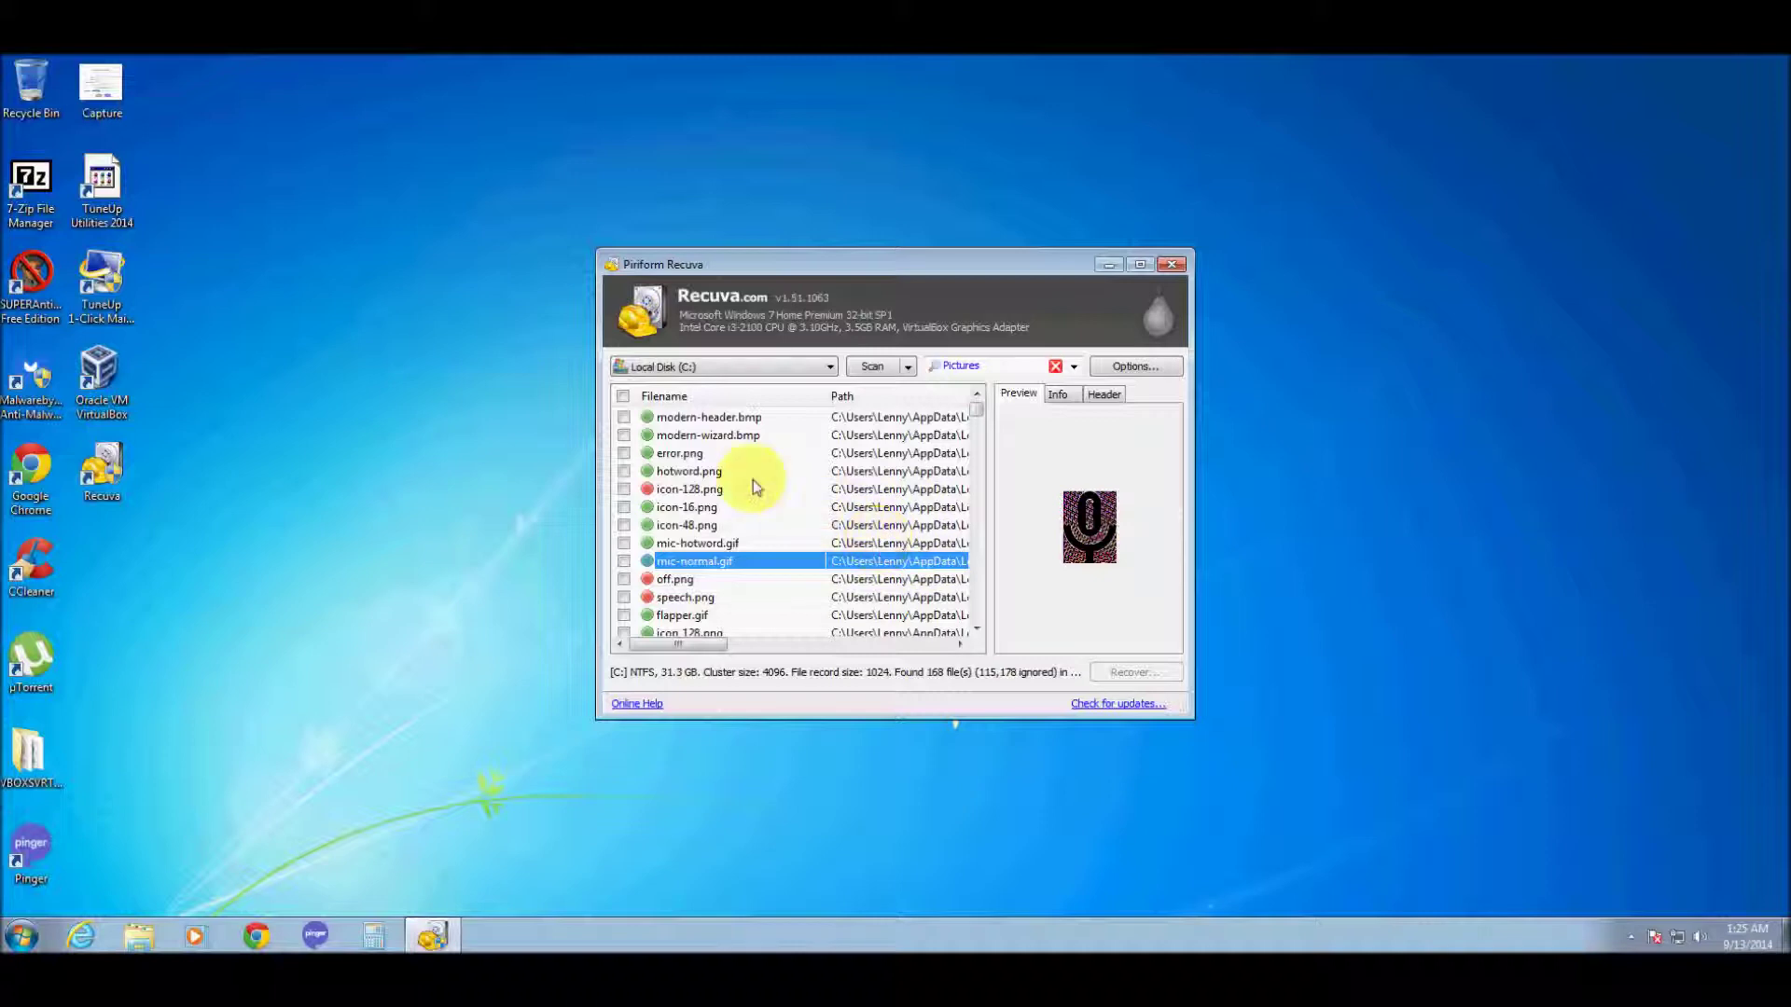
left_click(690, 457)
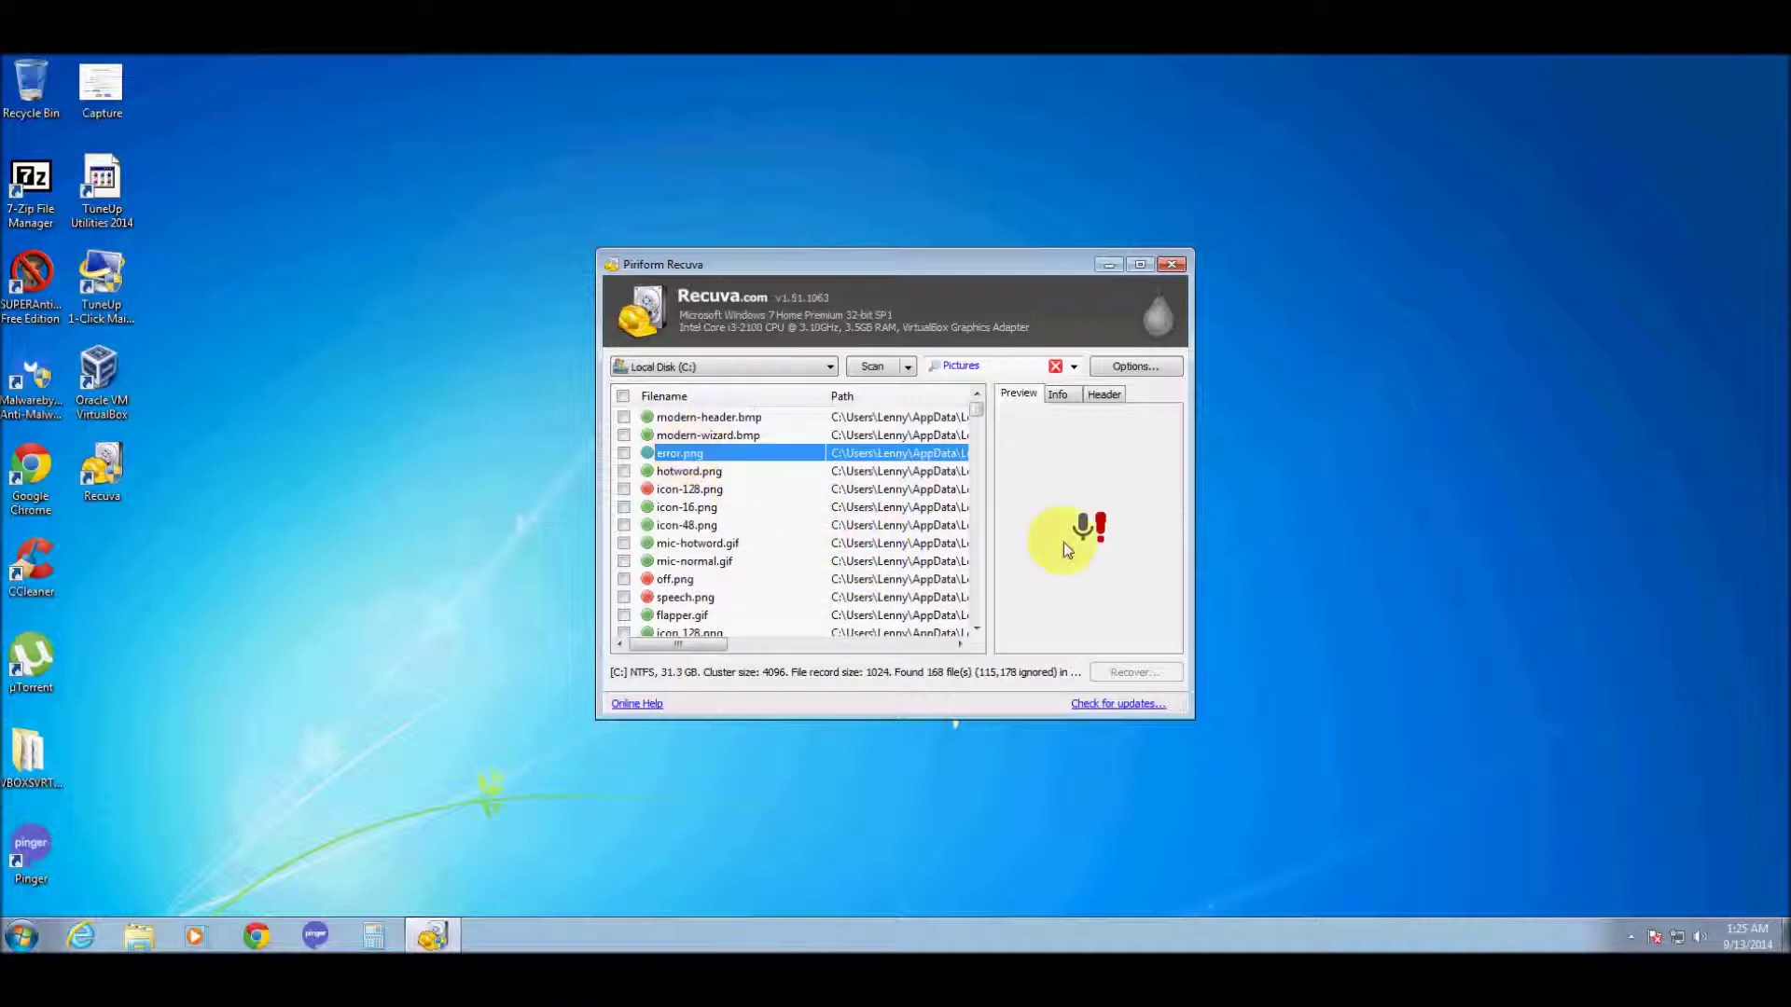
left_click(722, 435)
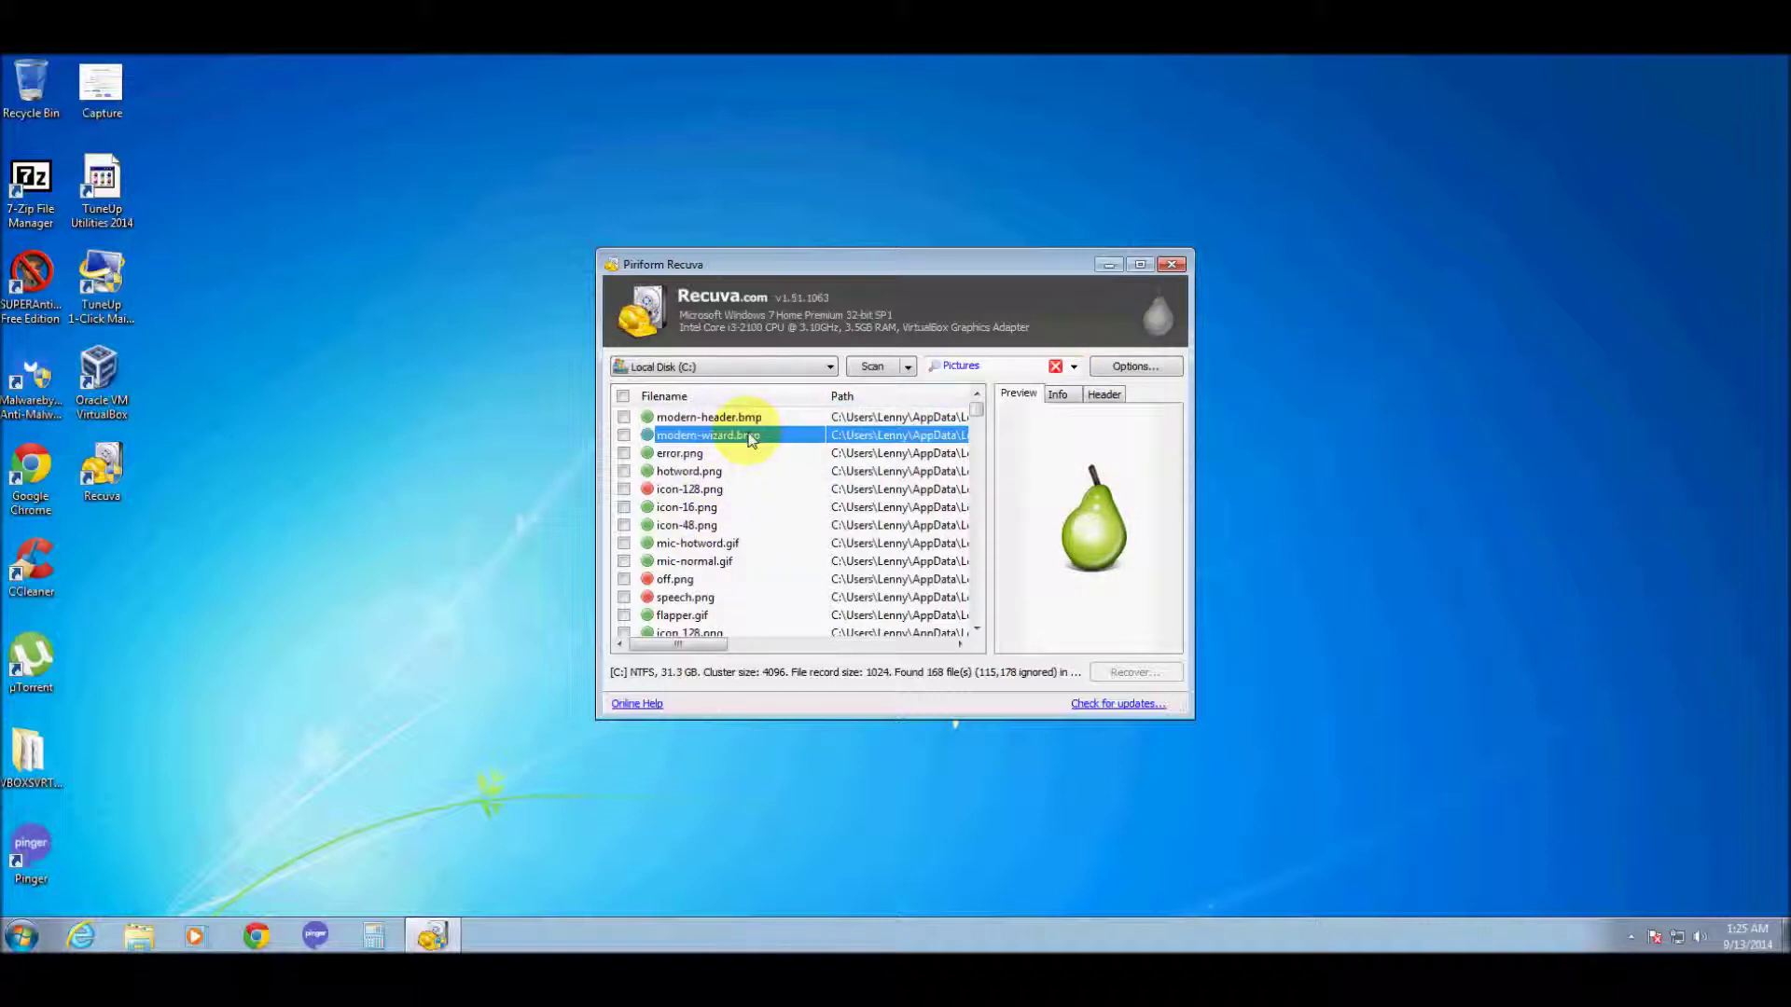
left_click(666, 455)
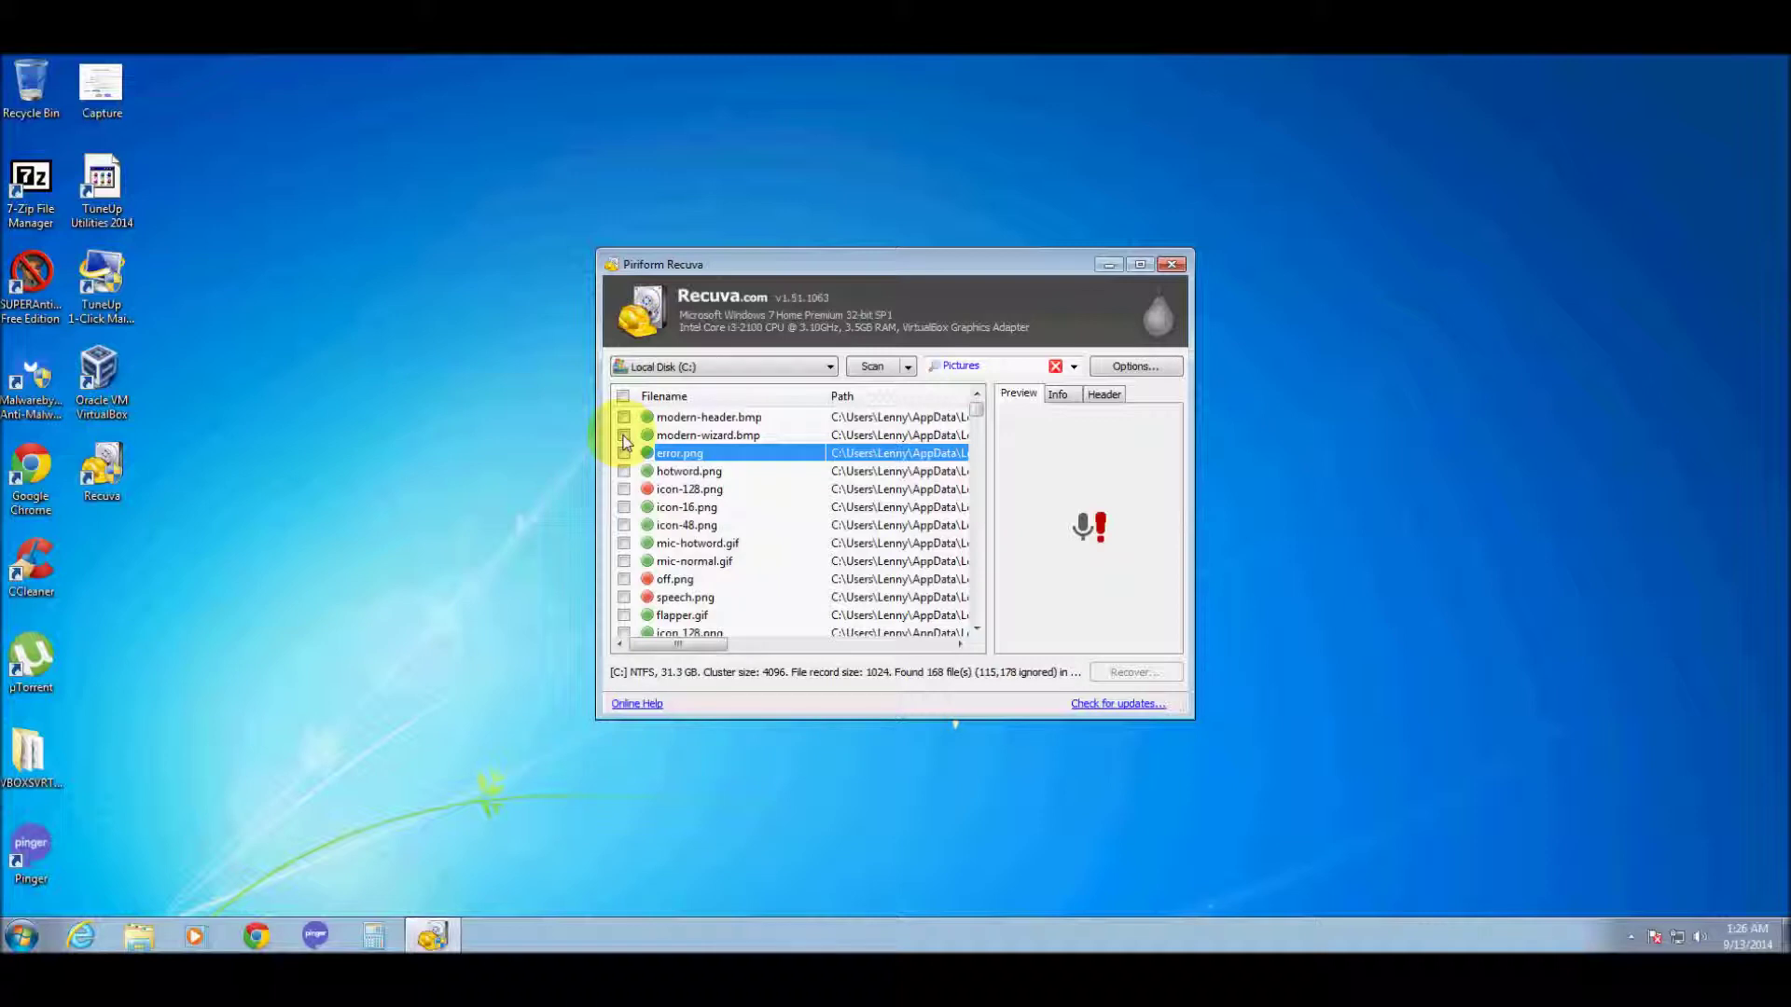
- Tick modern-wizard.bmp and recover it to the Desktop, accepting the same-drive warning
left_click(682, 438)
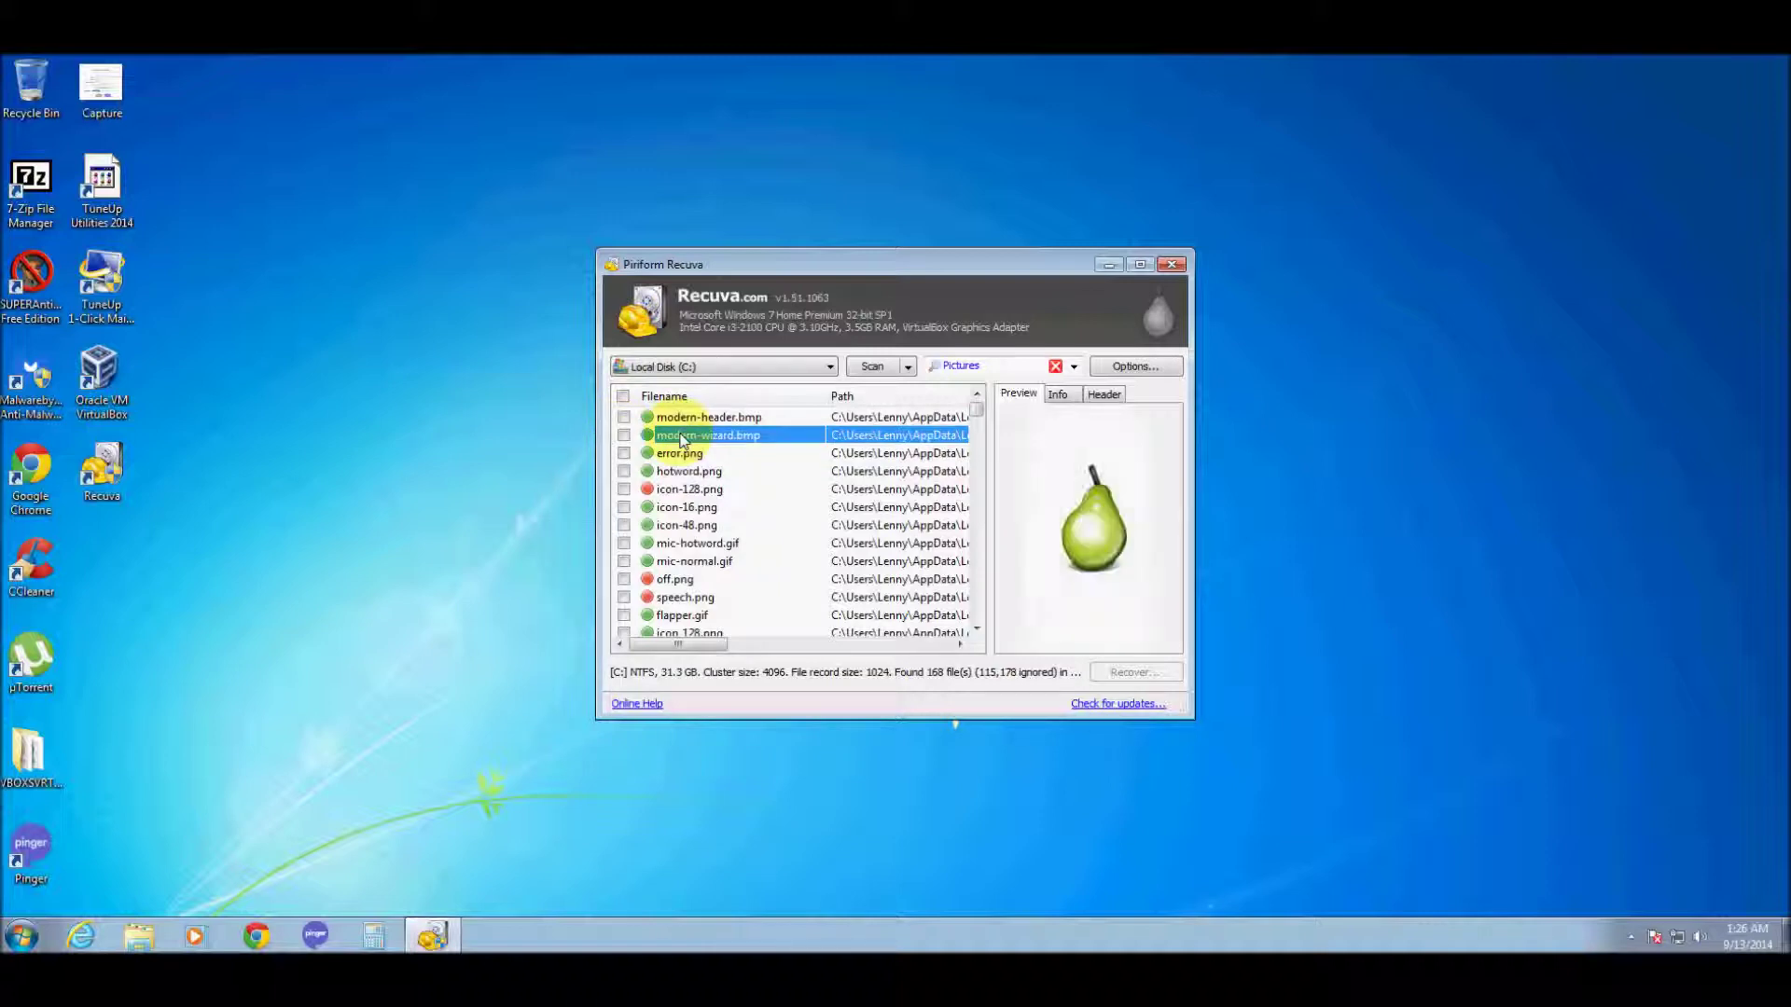
left_click(623, 436)
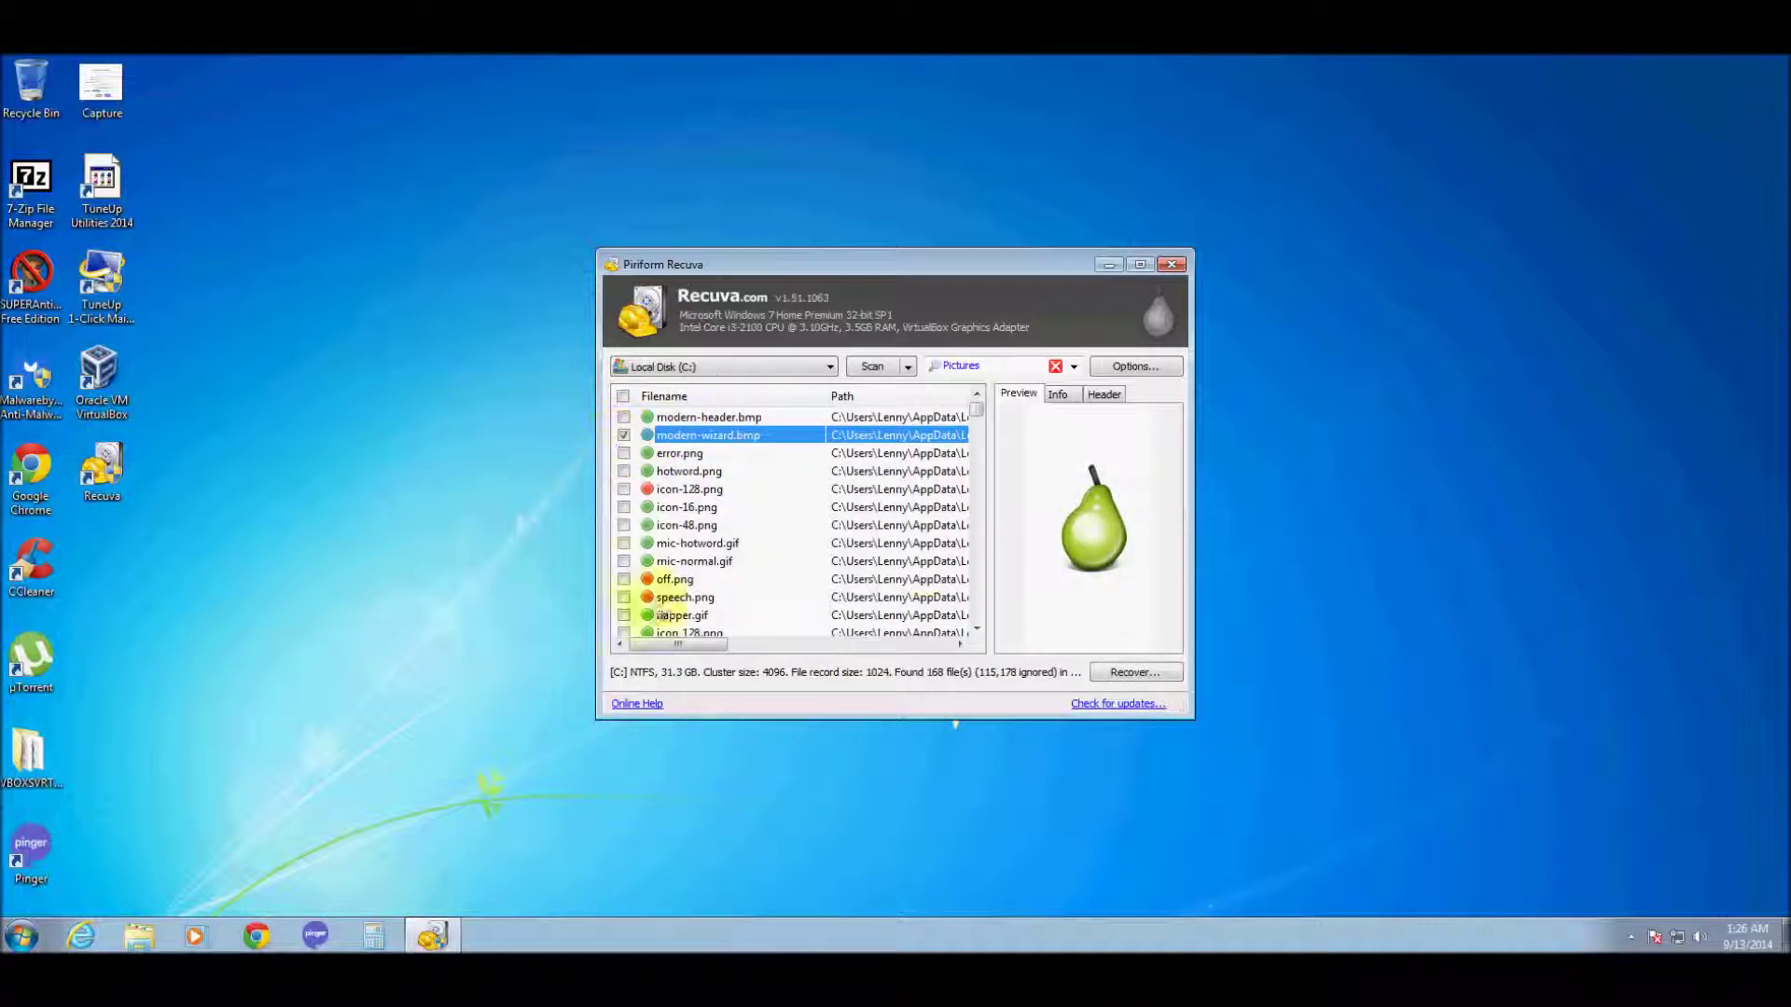
left_click(1119, 671)
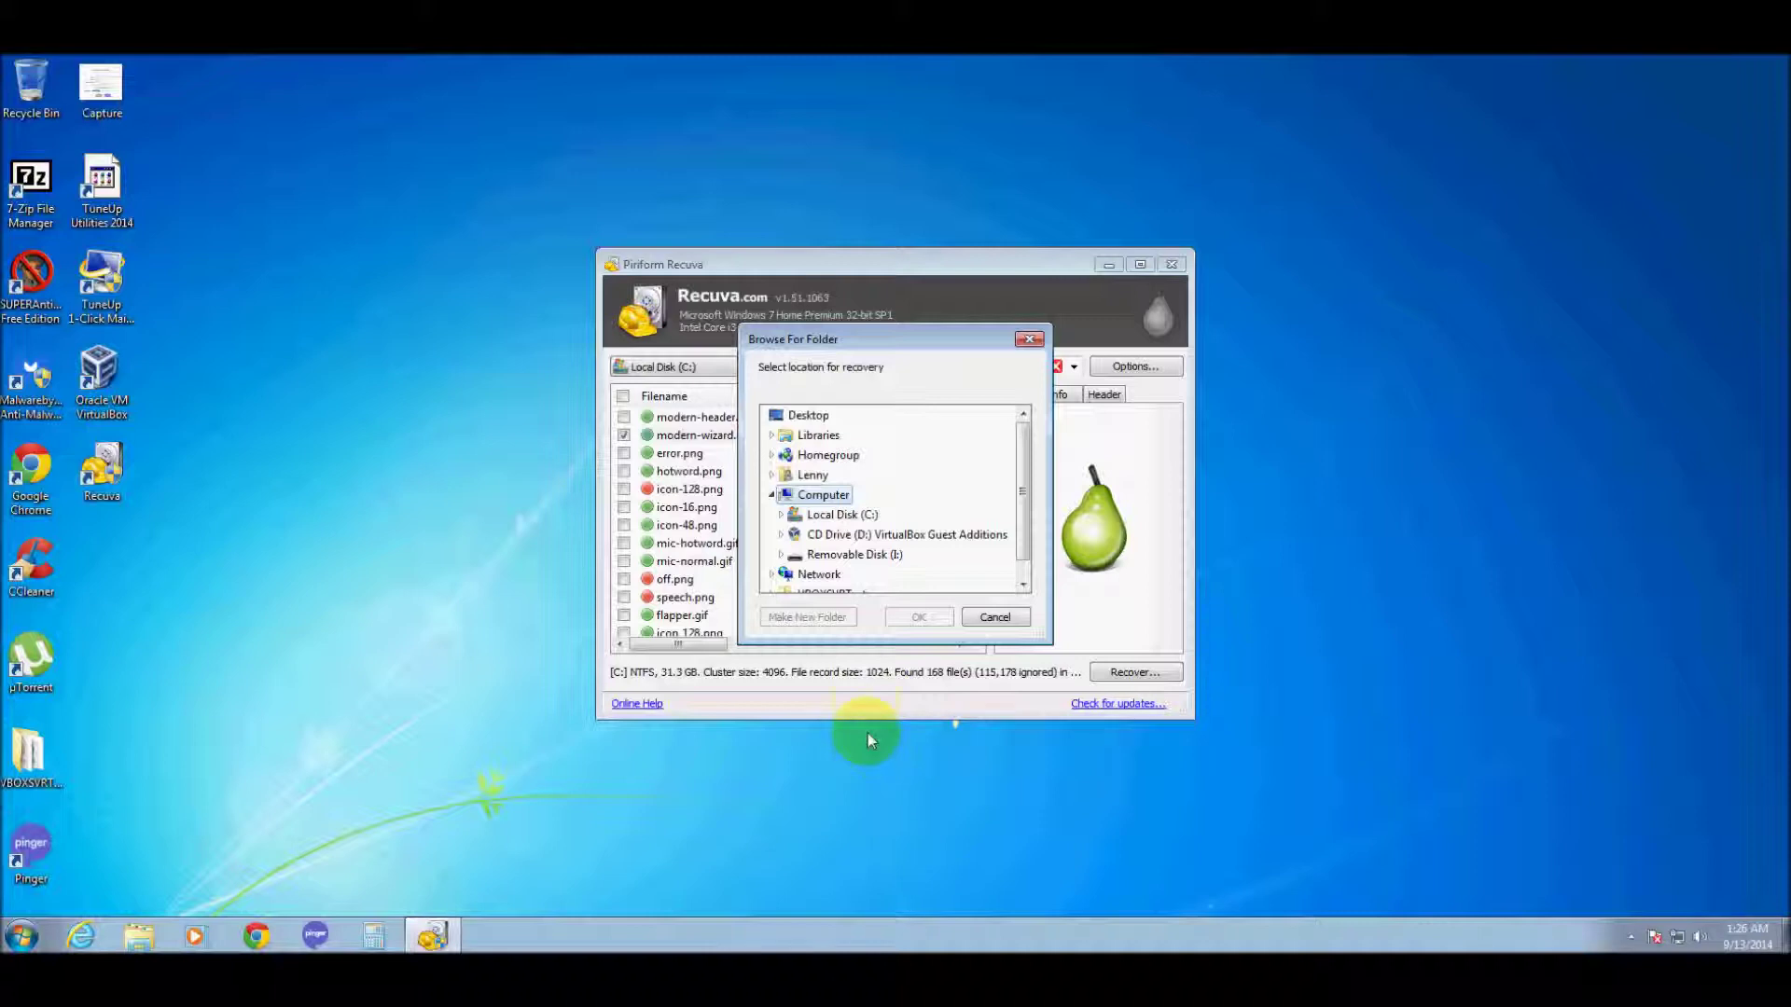
left_click(813, 416)
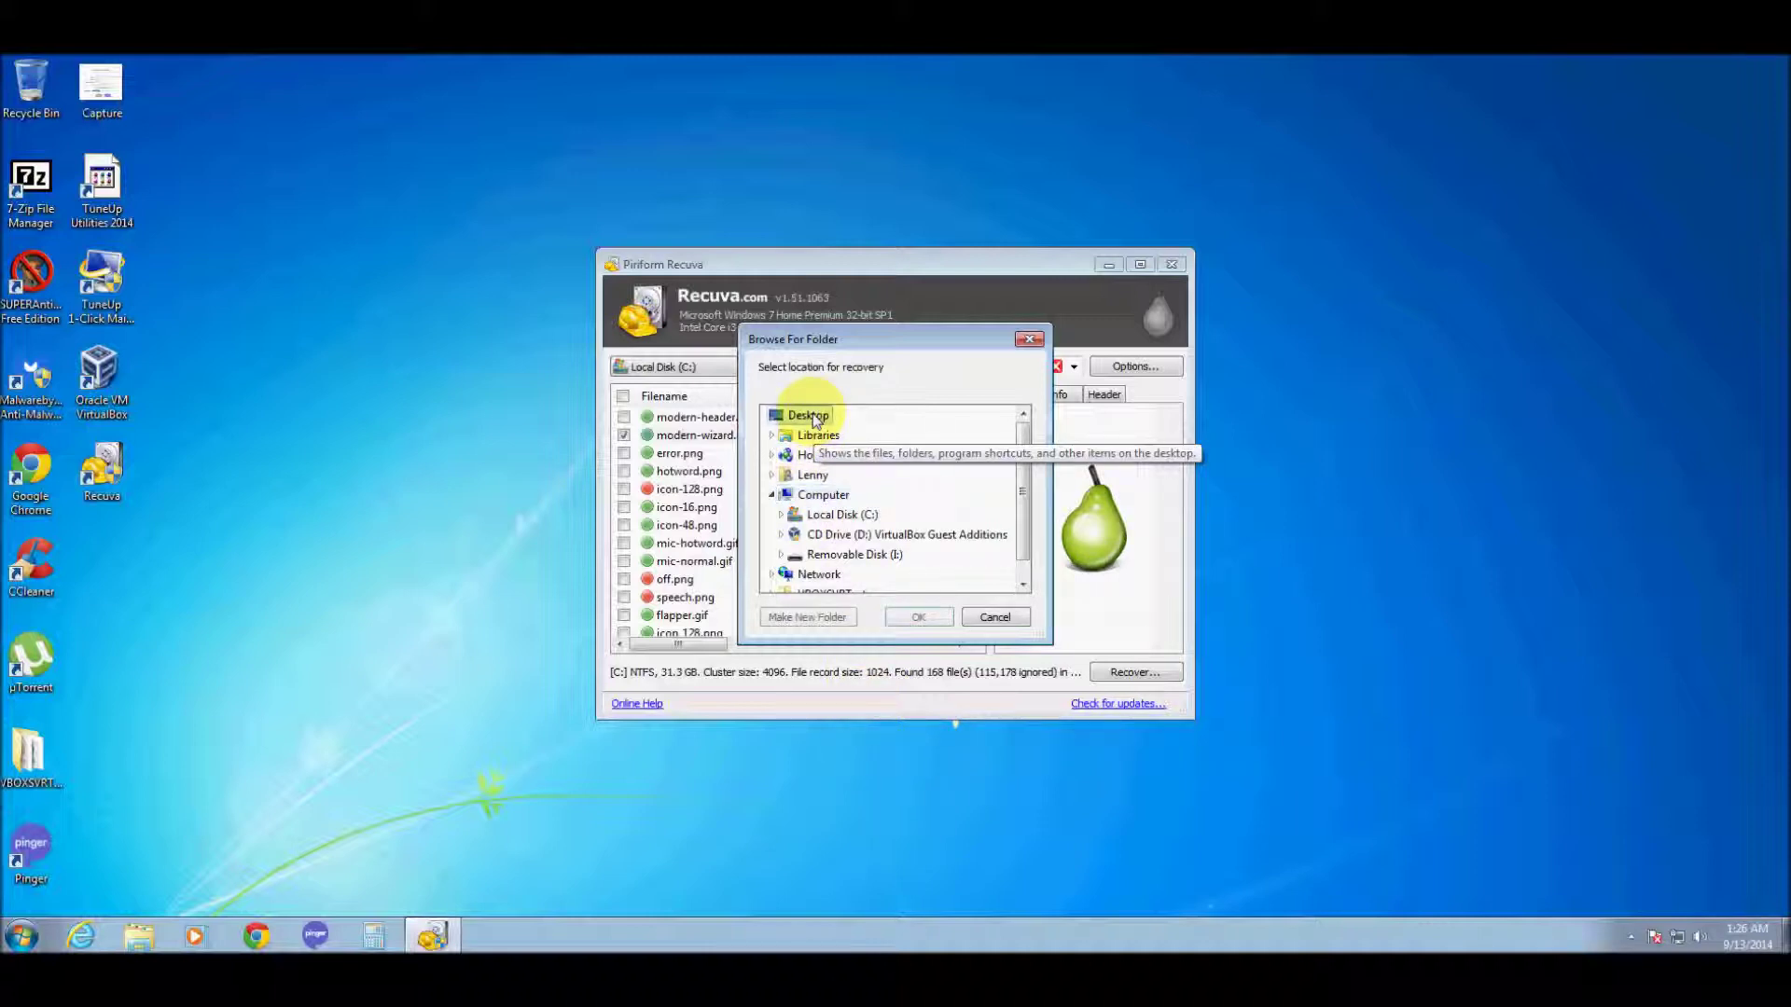
left_click(917, 619)
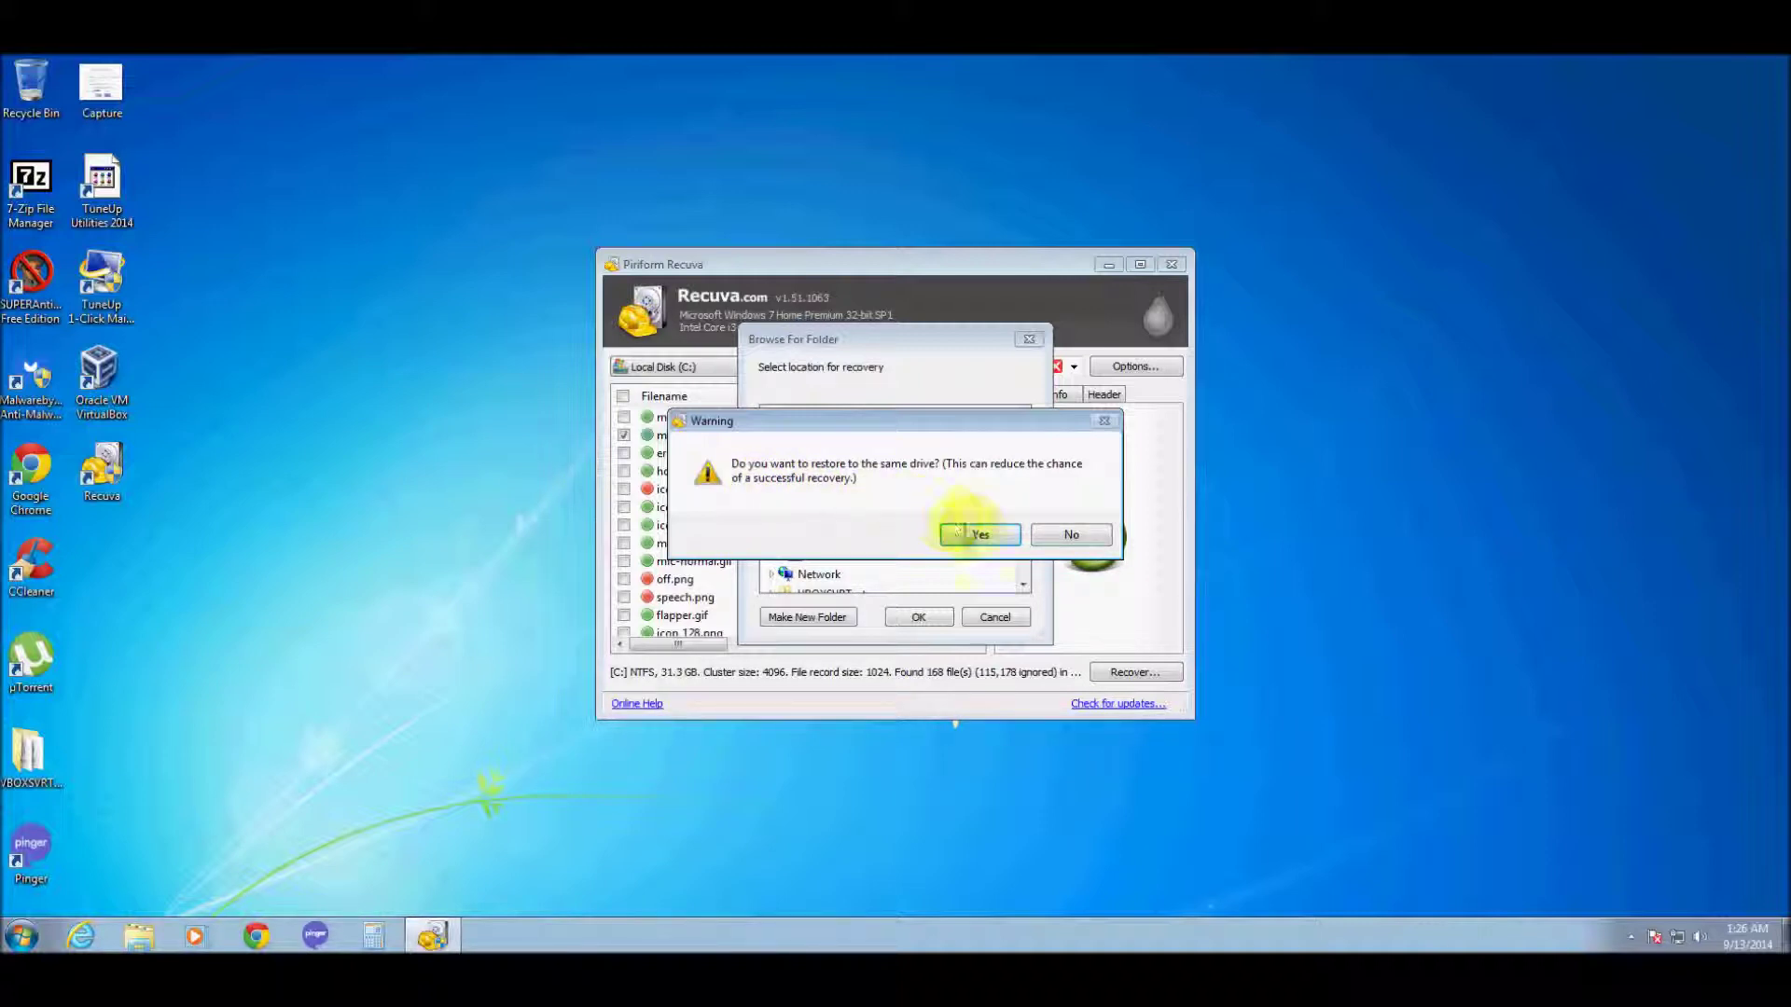
left_click(979, 536)
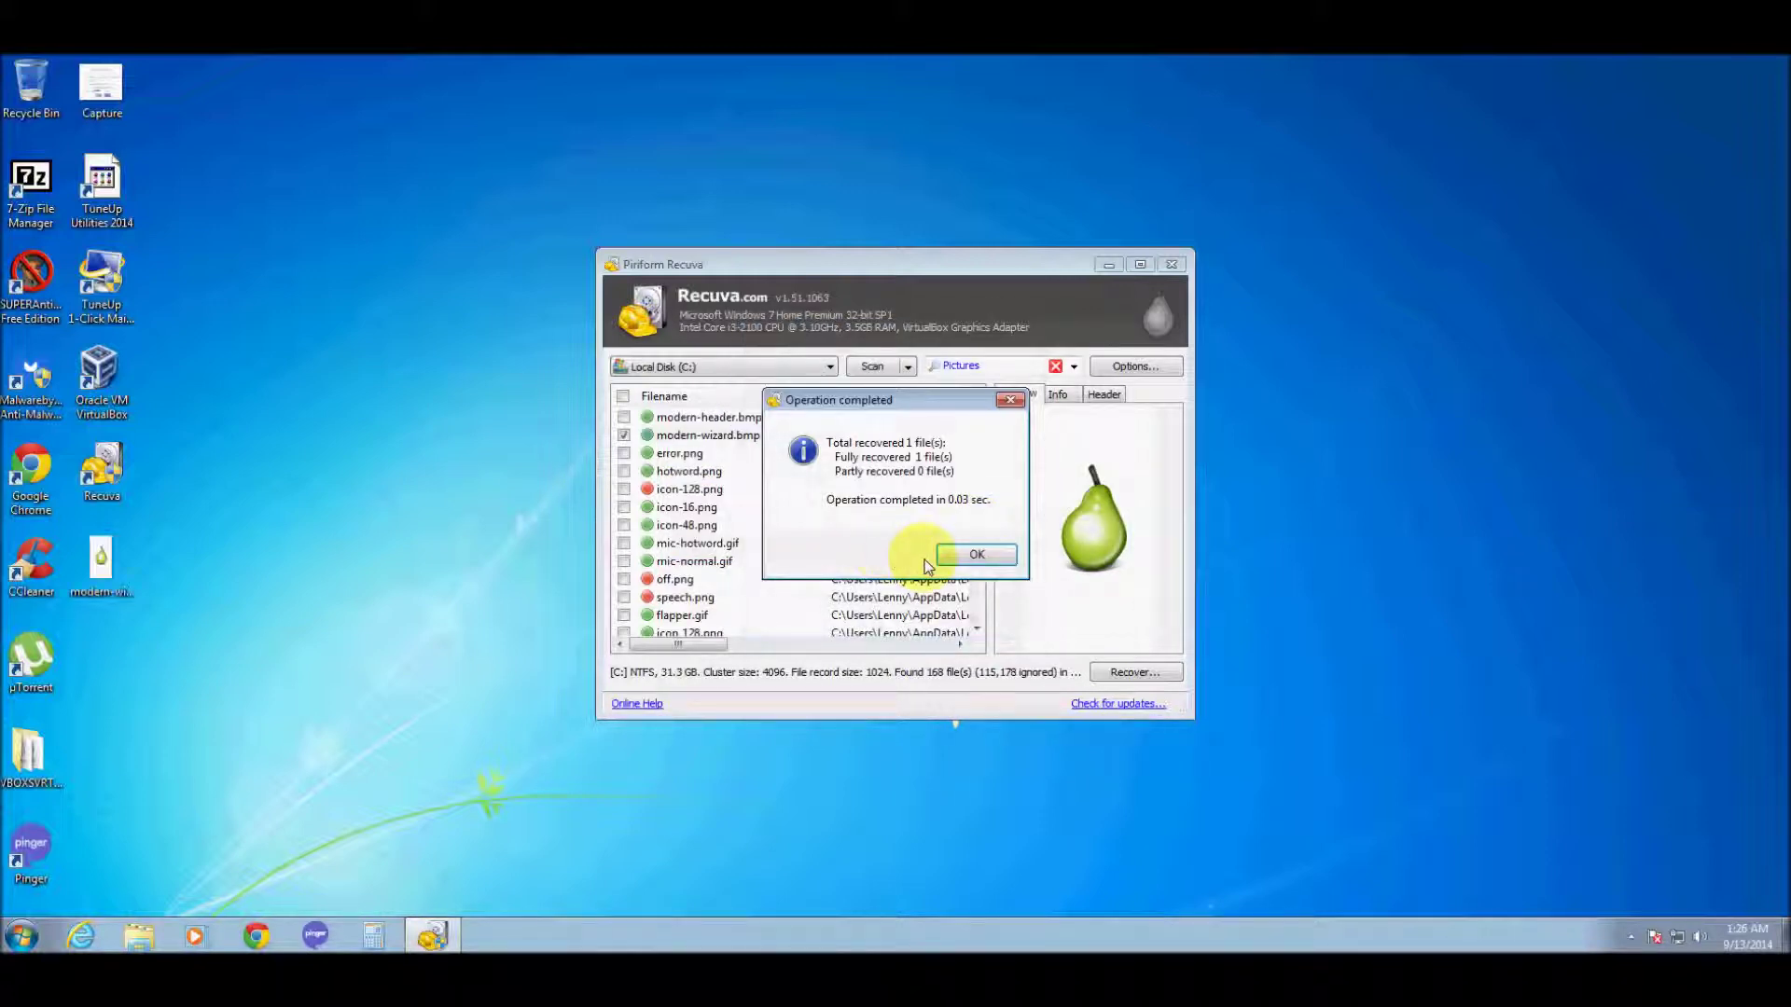
left_click(970, 557)
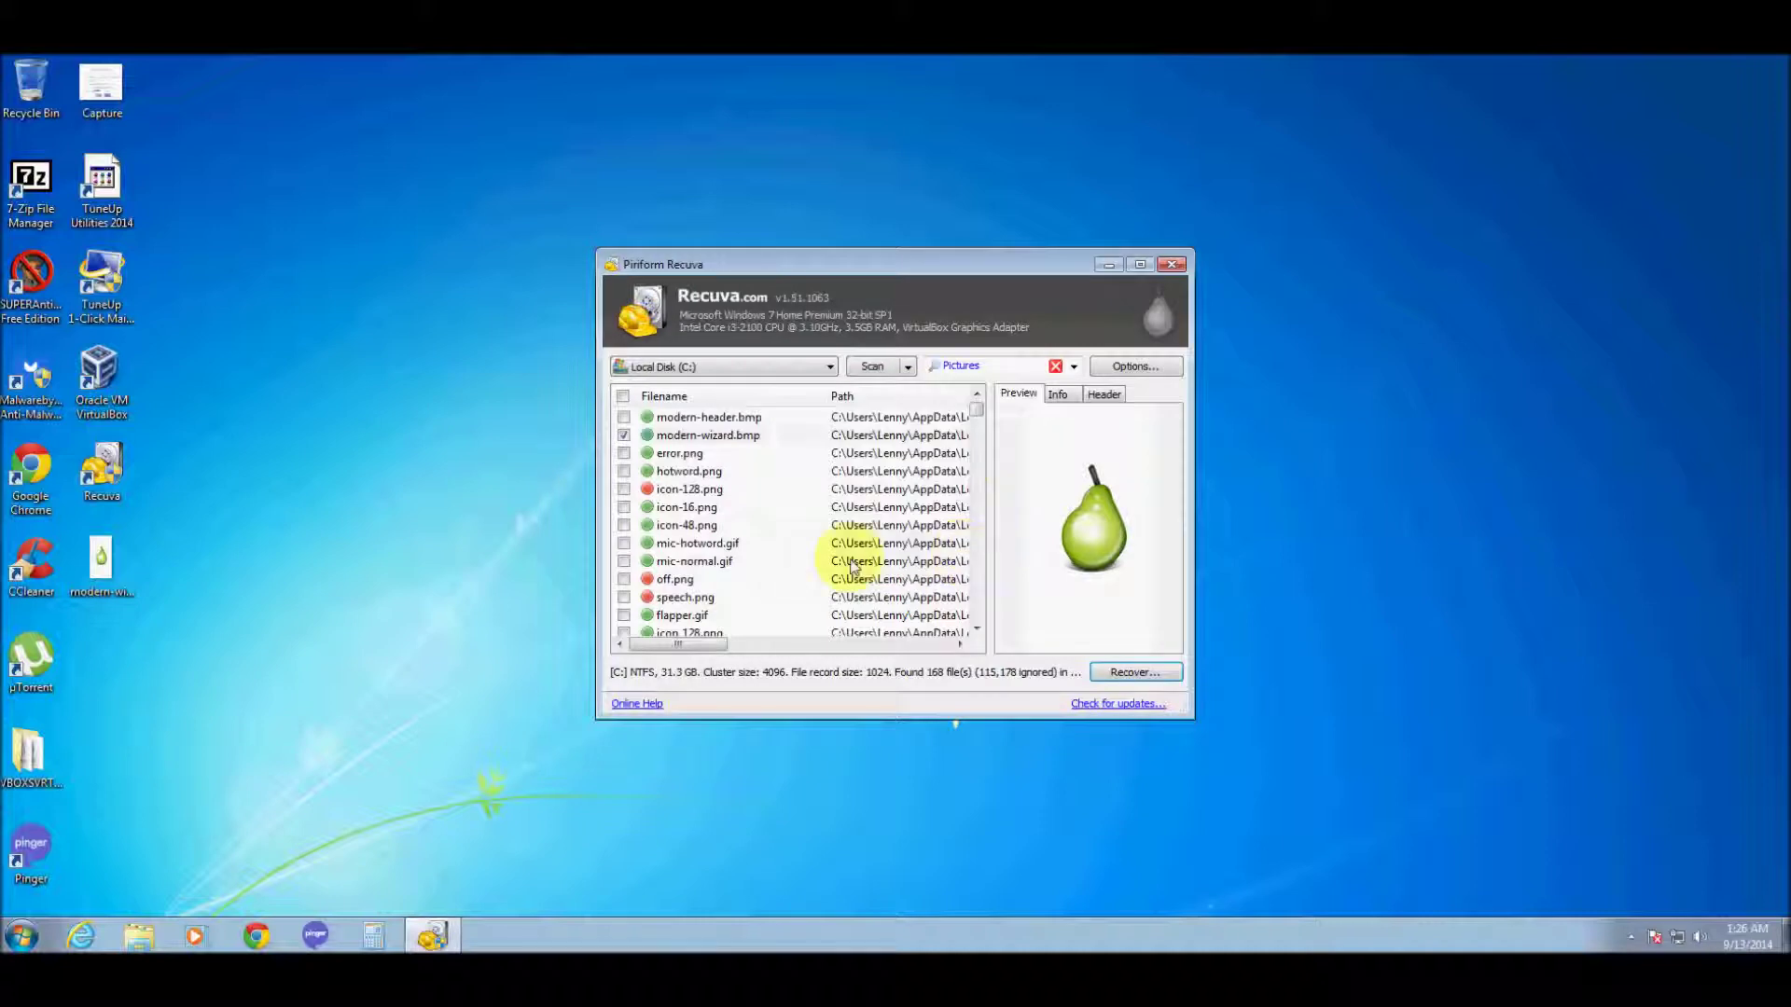
double_click(108, 567)
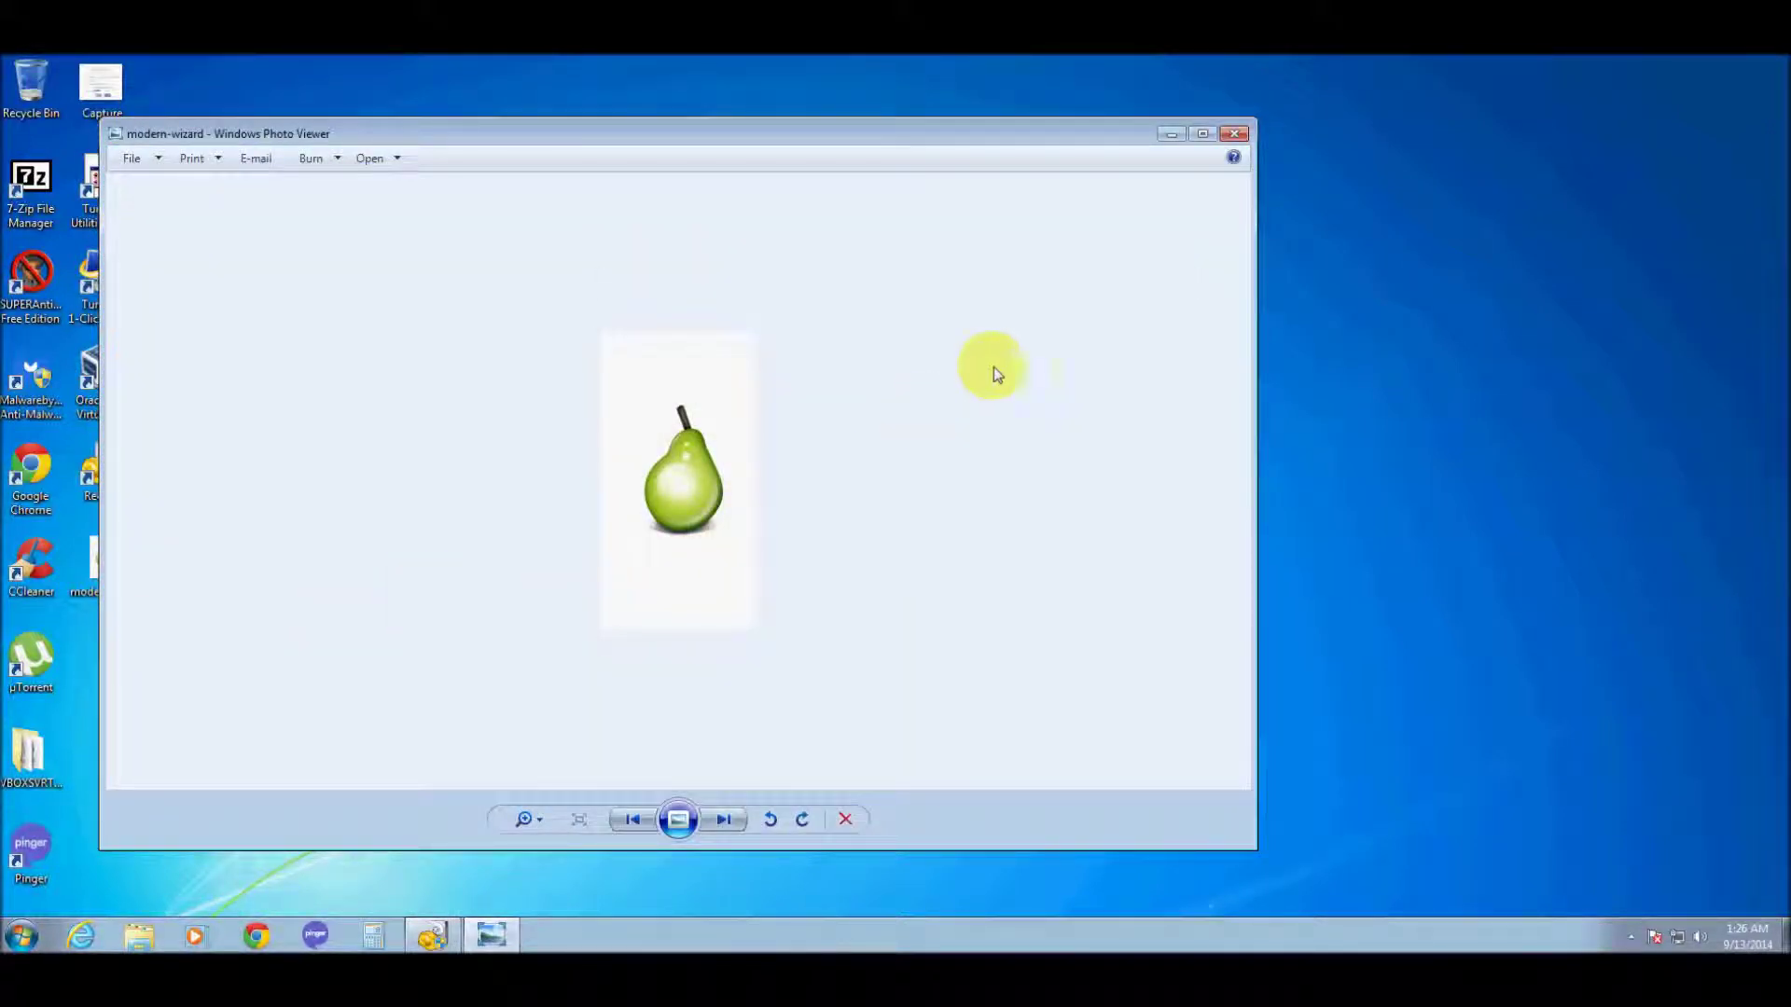
left_click(1233, 138)
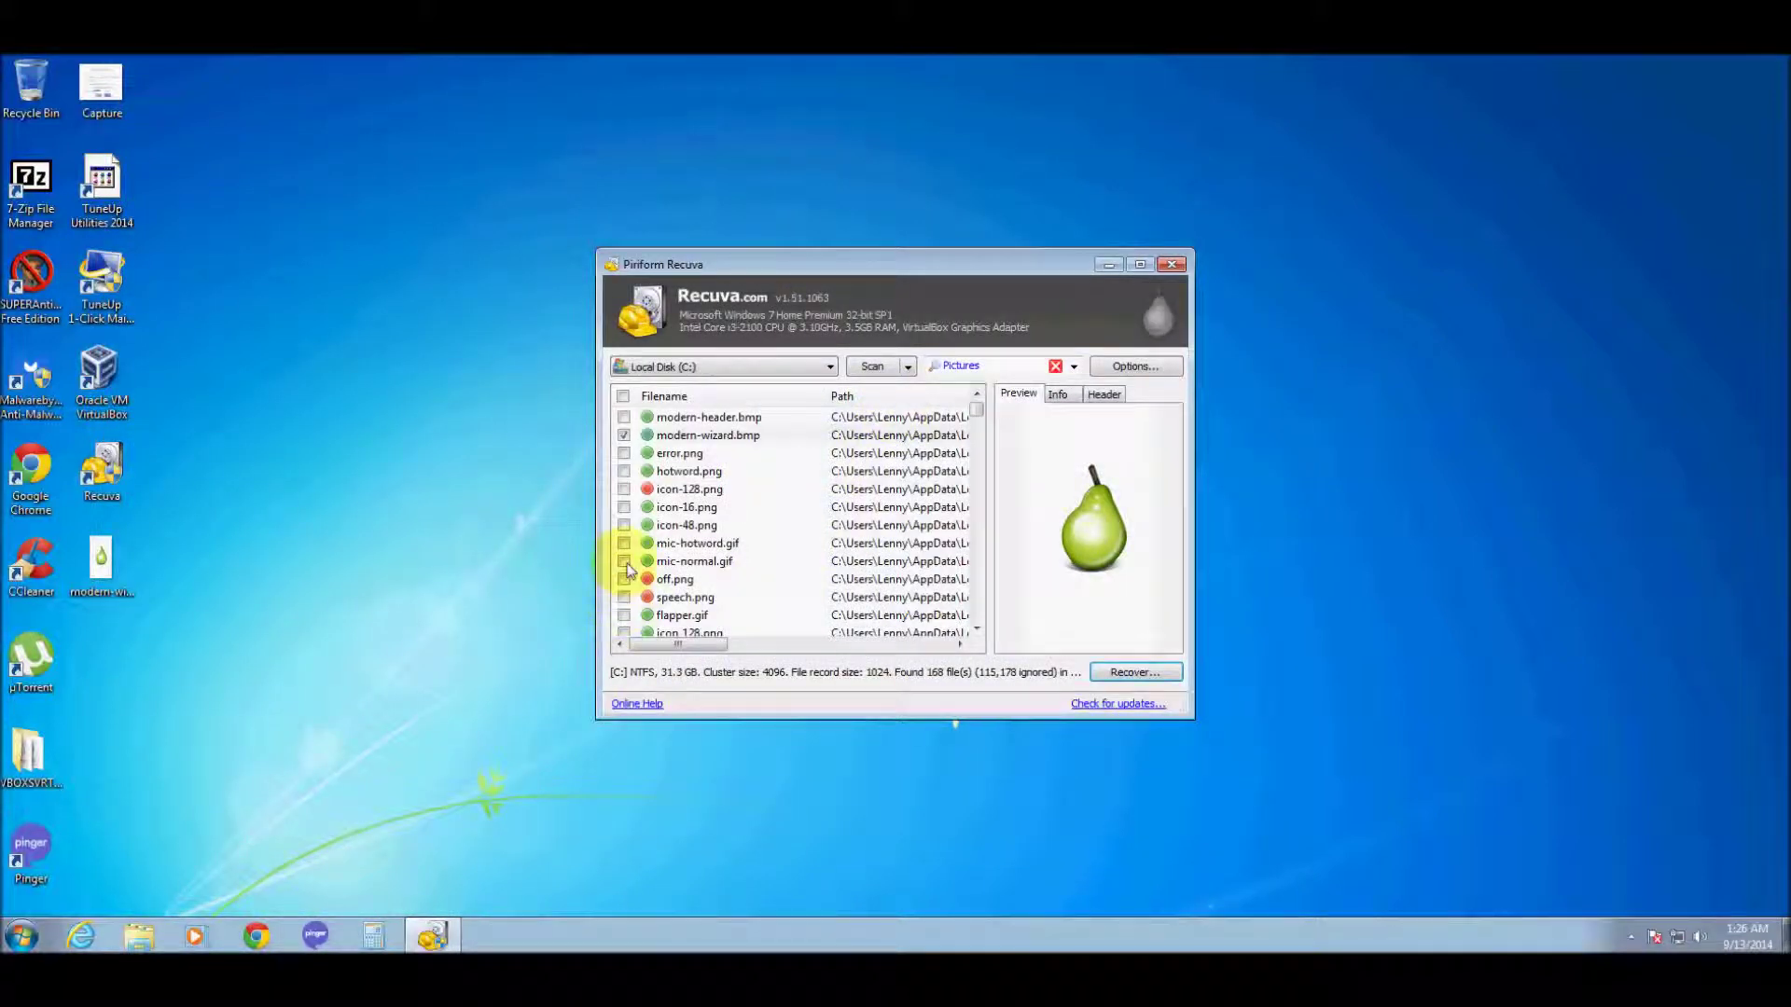
left_click(700, 506)
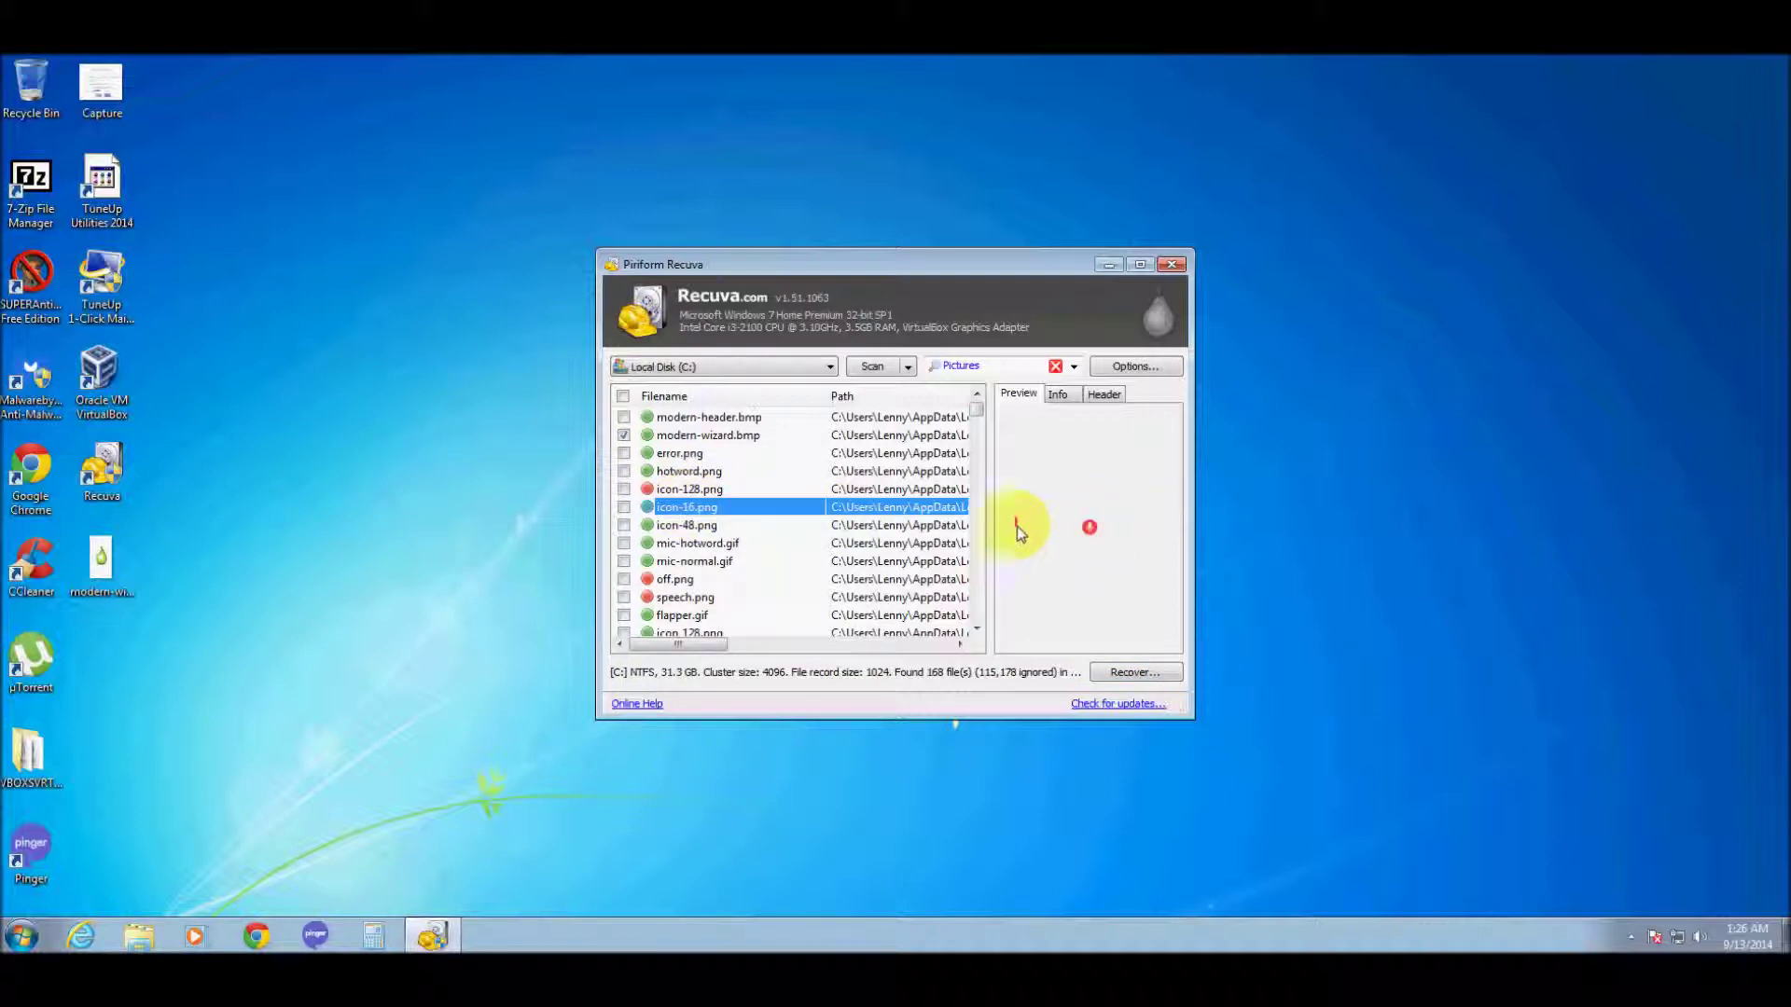
- Preview mic-hotword.gif, a topbar button file and icon-128.png, then open Options
left_click(690, 544)
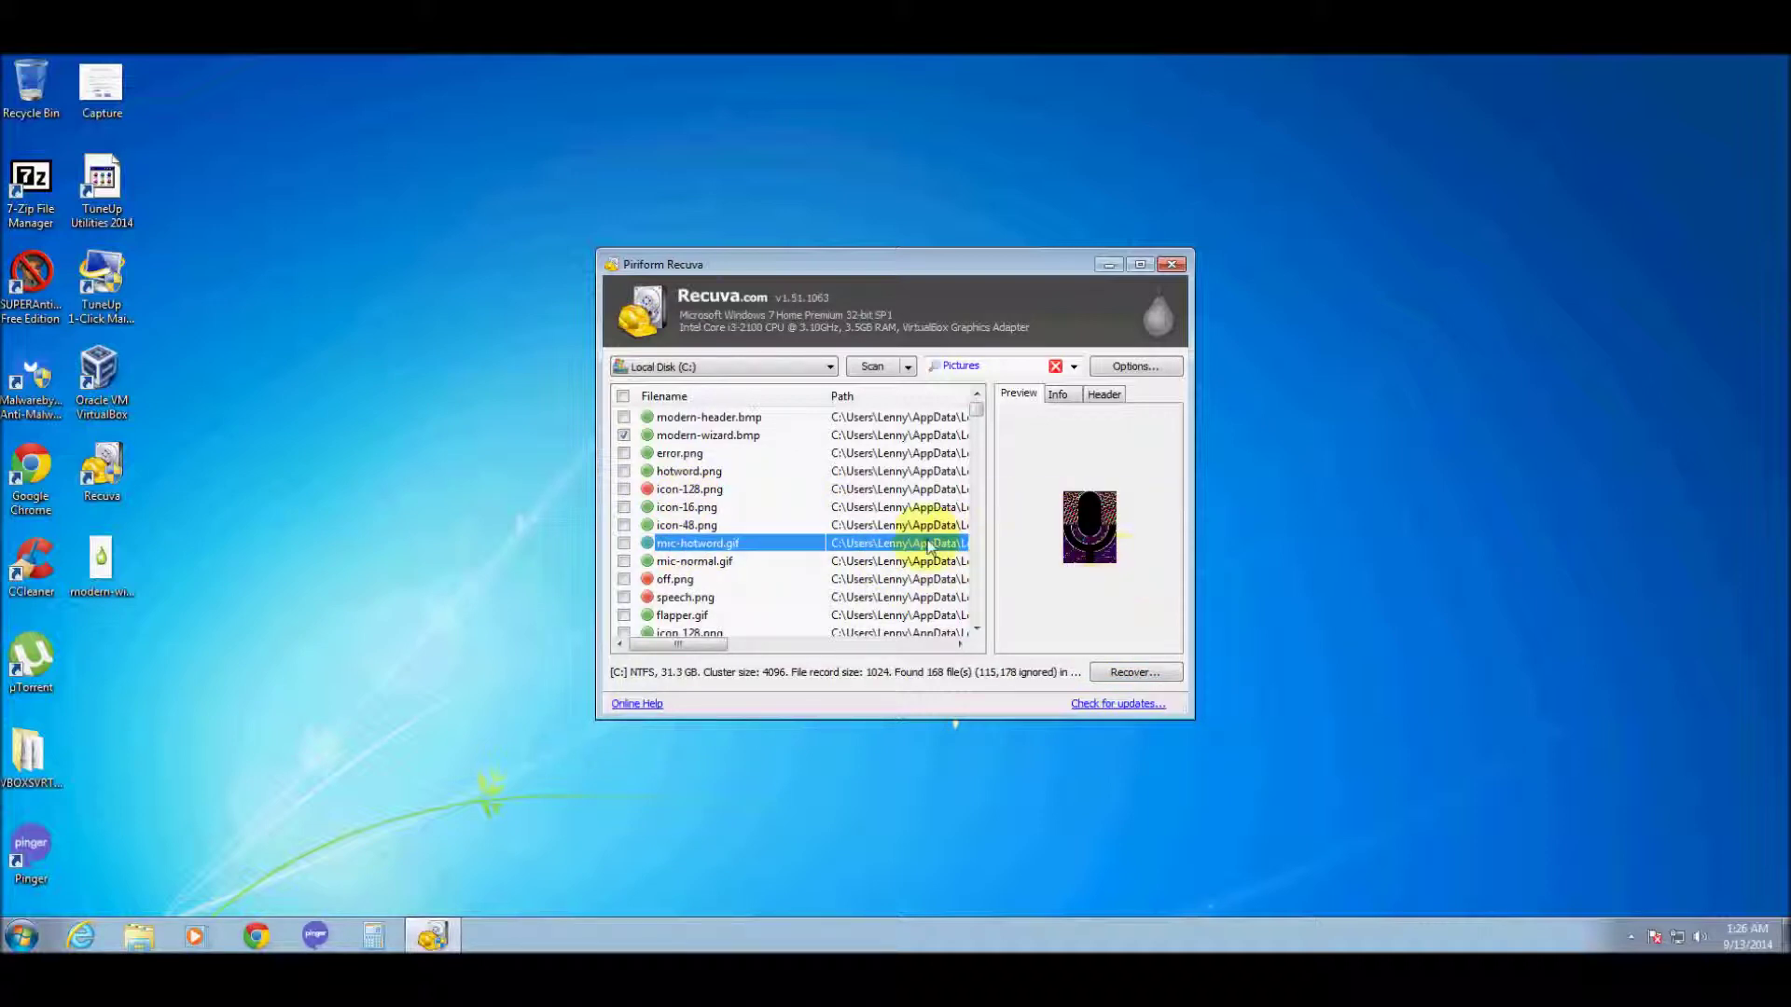
scroll(928, 527, "down", 7)
scroll(928, 532, "up", 3)
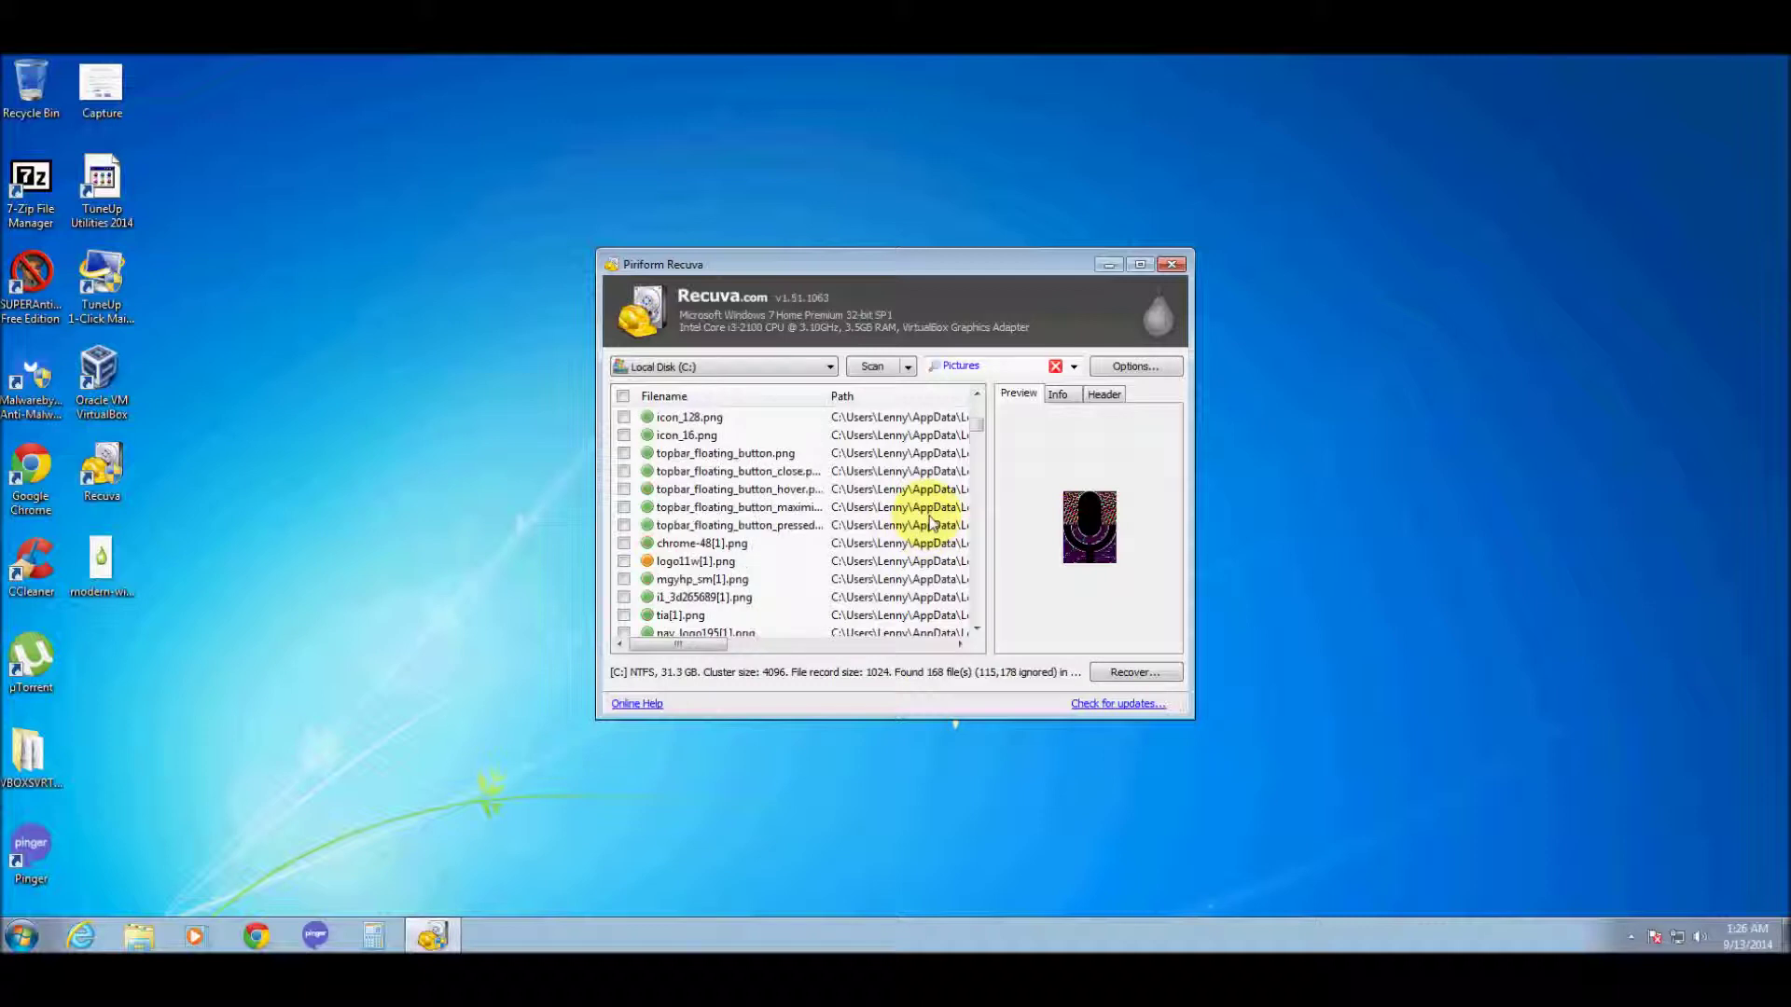
left_click(729, 509)
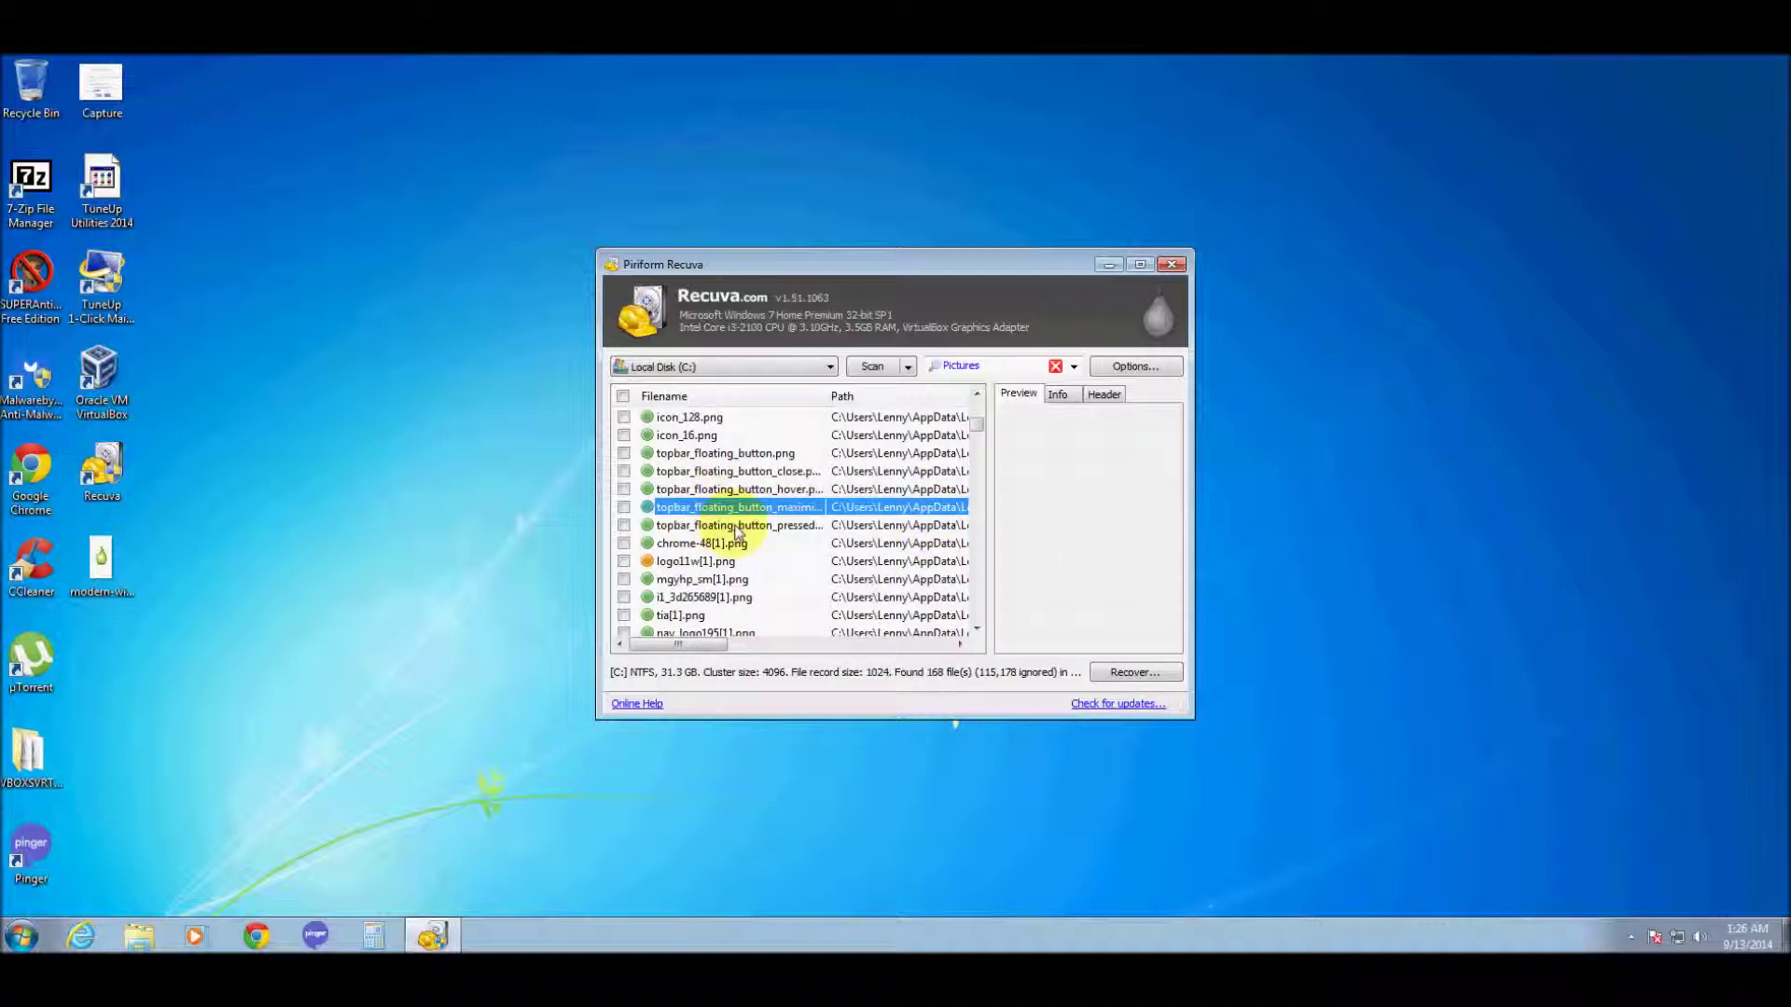
scroll(709, 523, "up", 3)
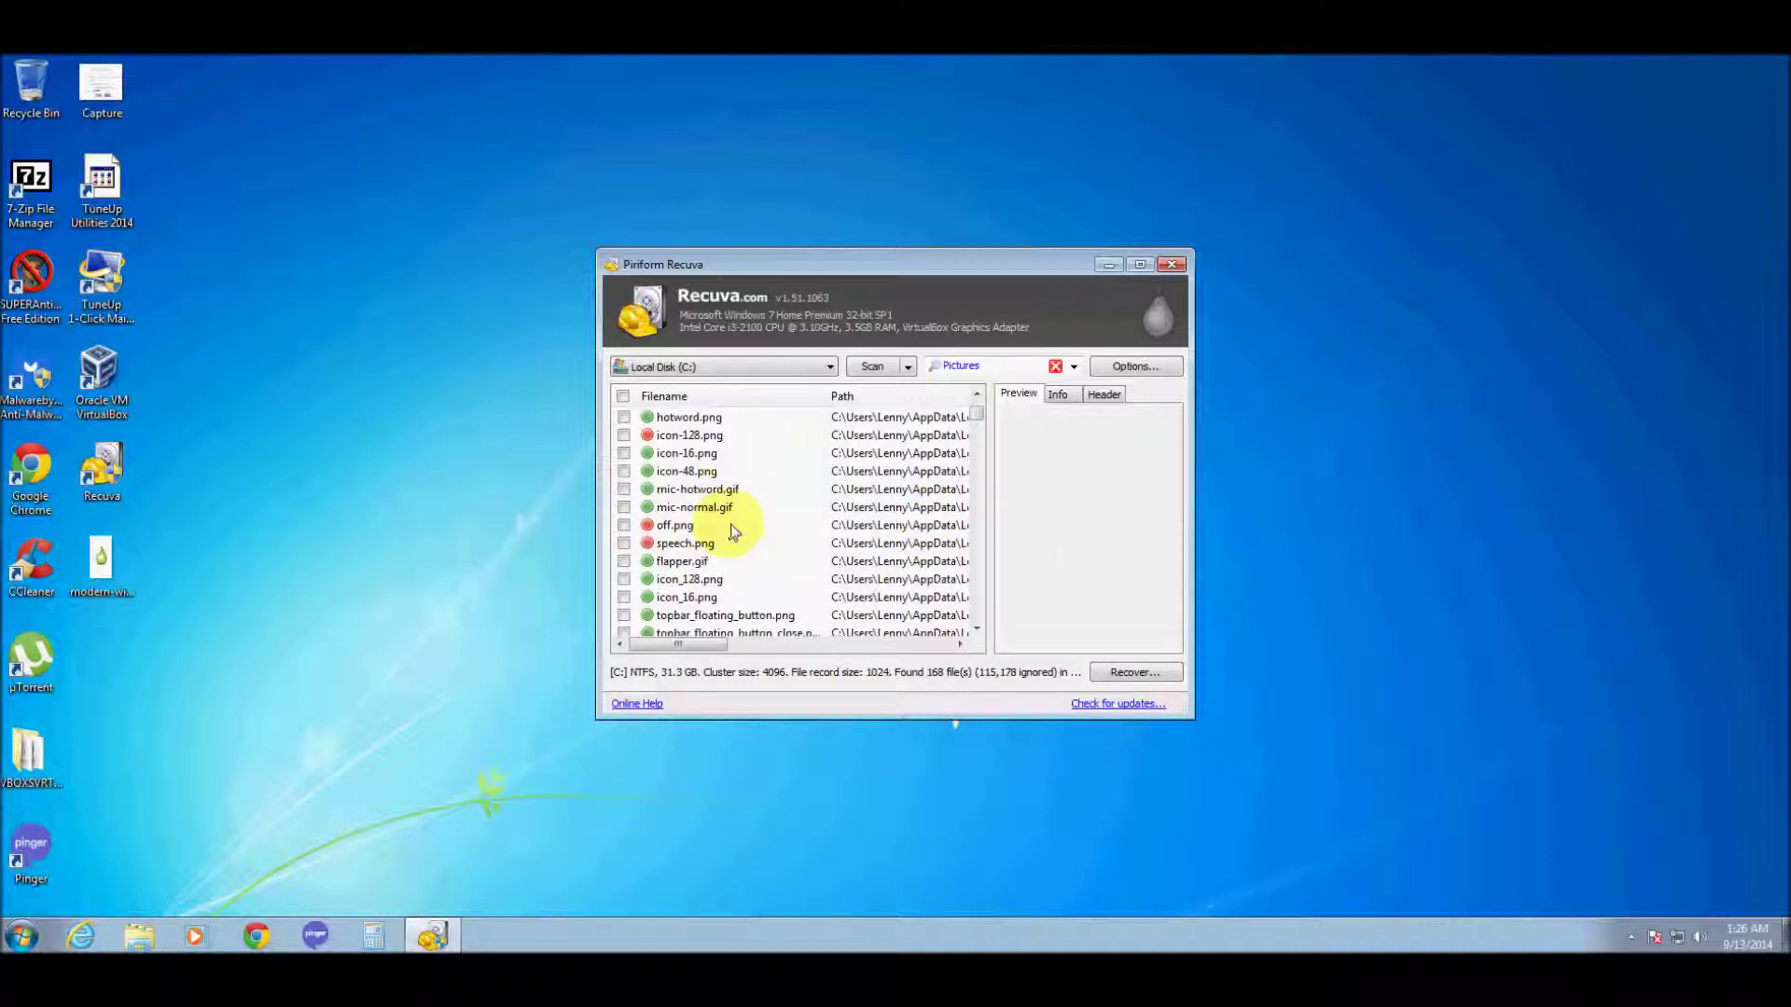
left_click(687, 437)
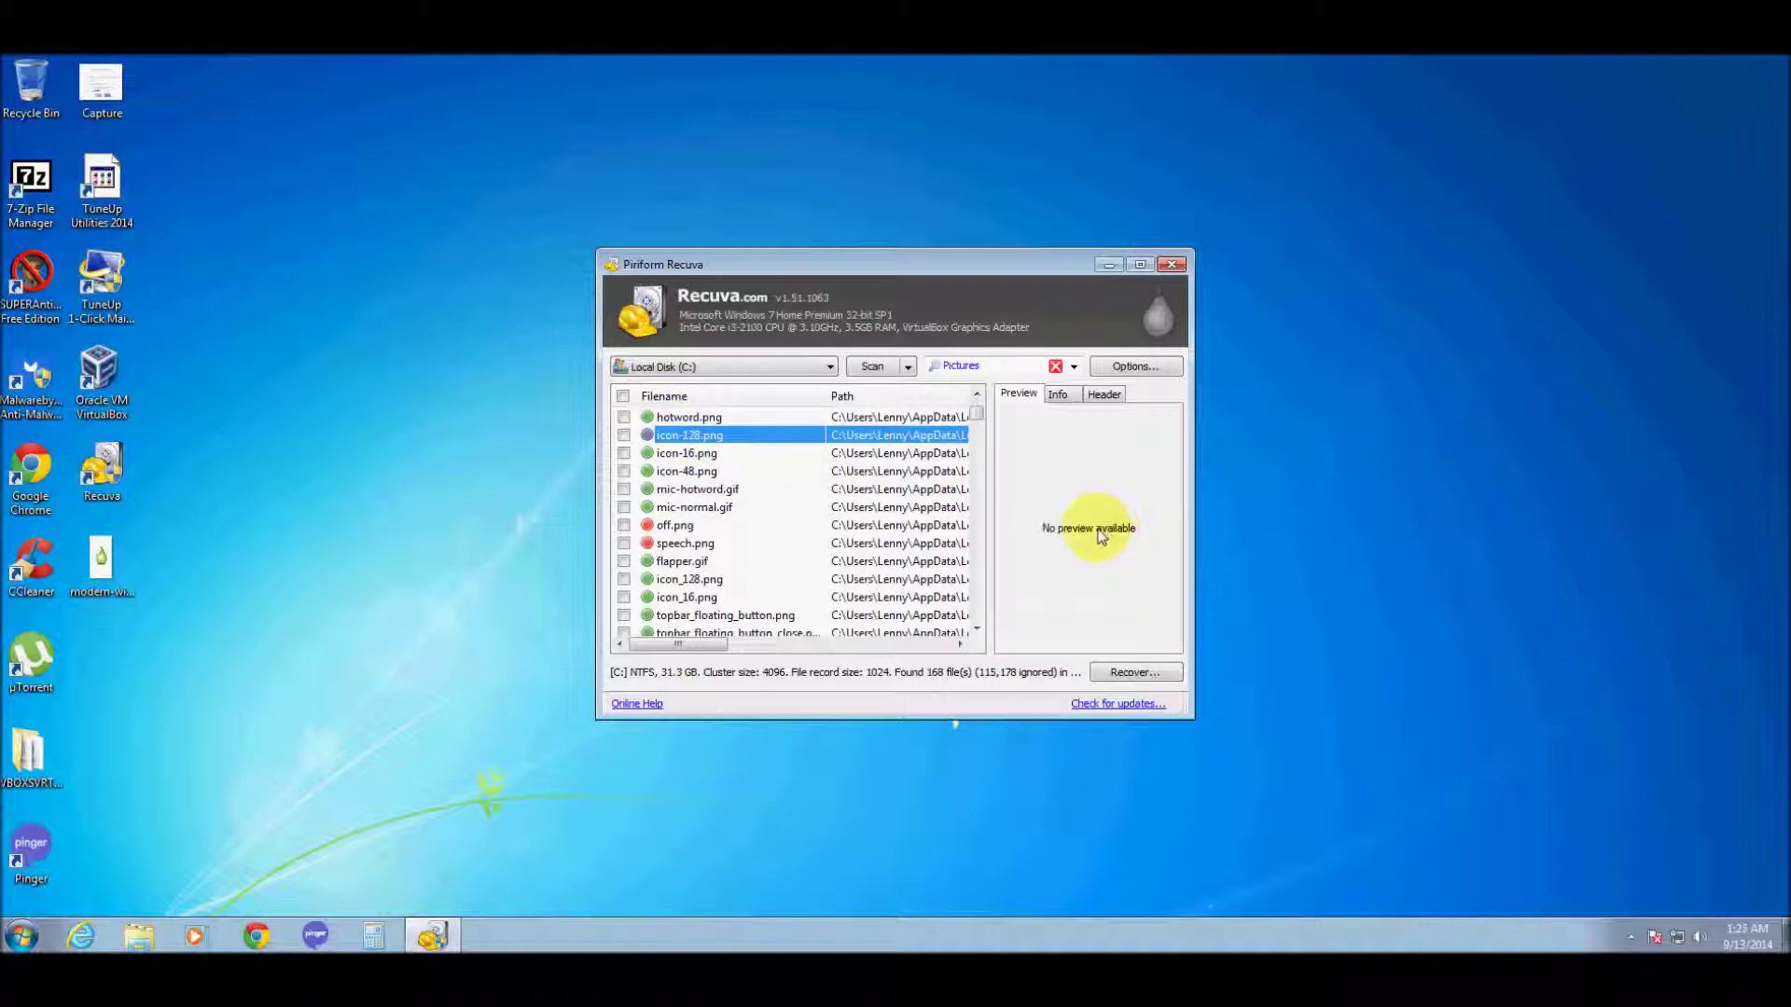
left_click(1150, 371)
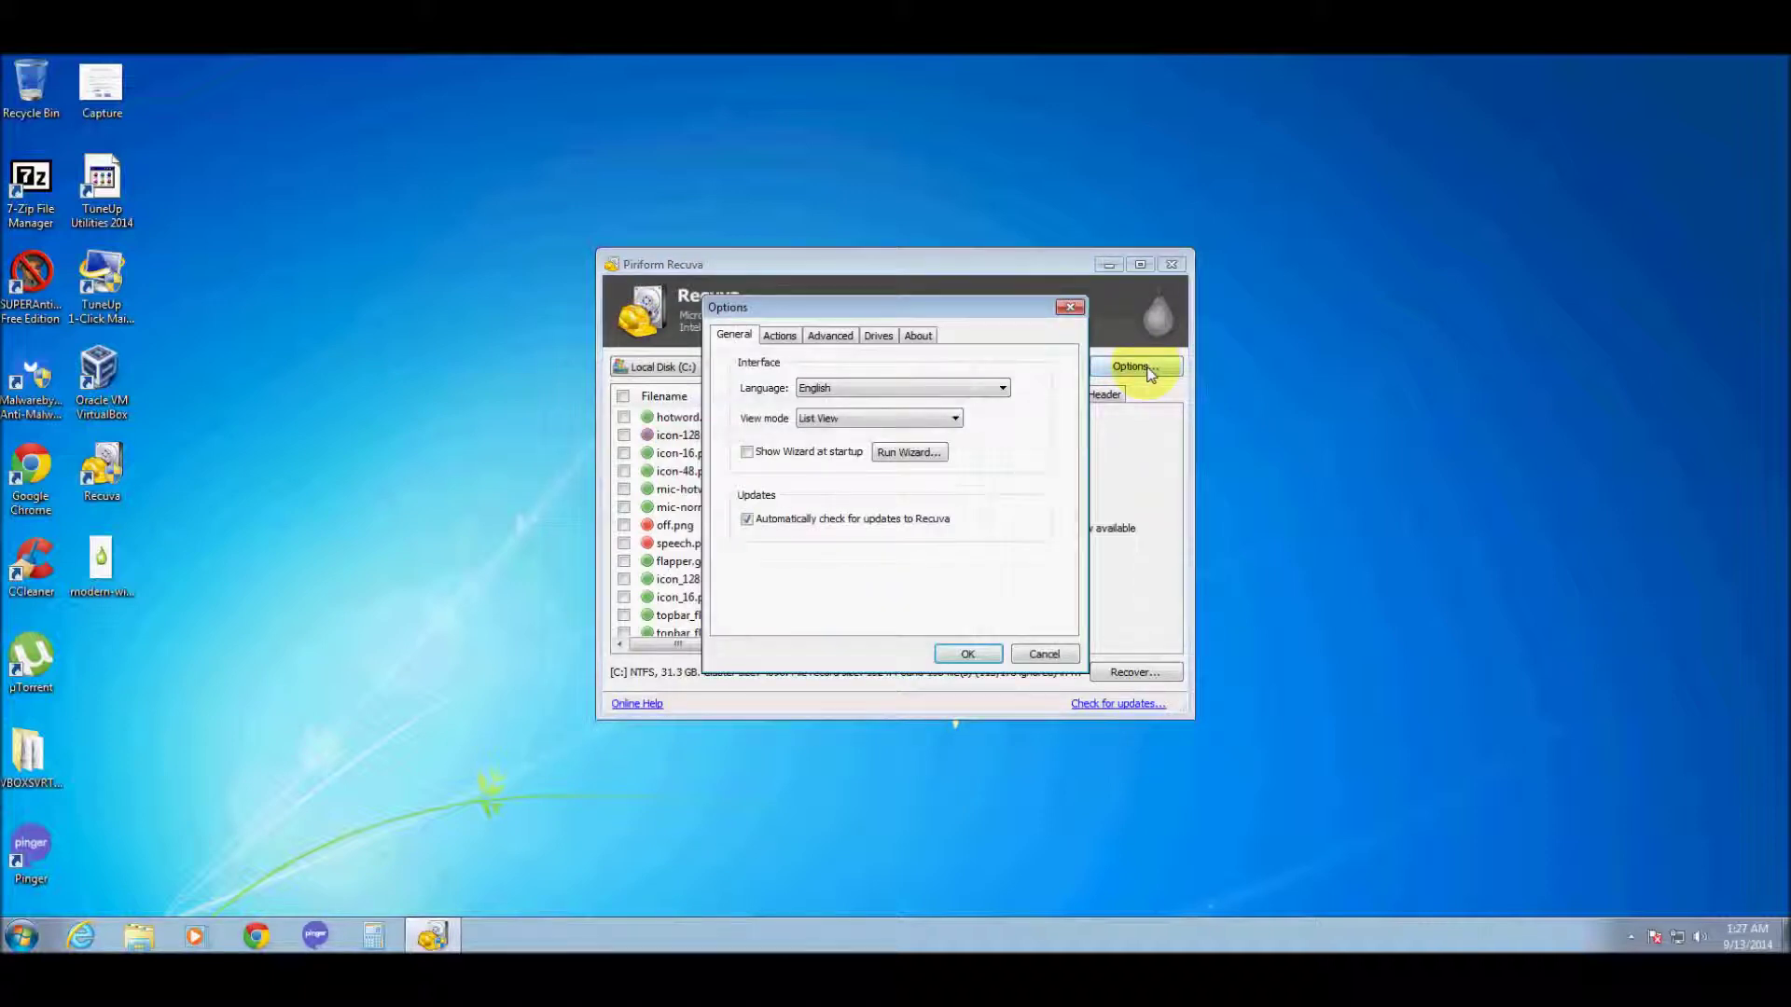
- Check the Deep Scan setting on the Actions tab and close Options with OK
left_click(779, 338)
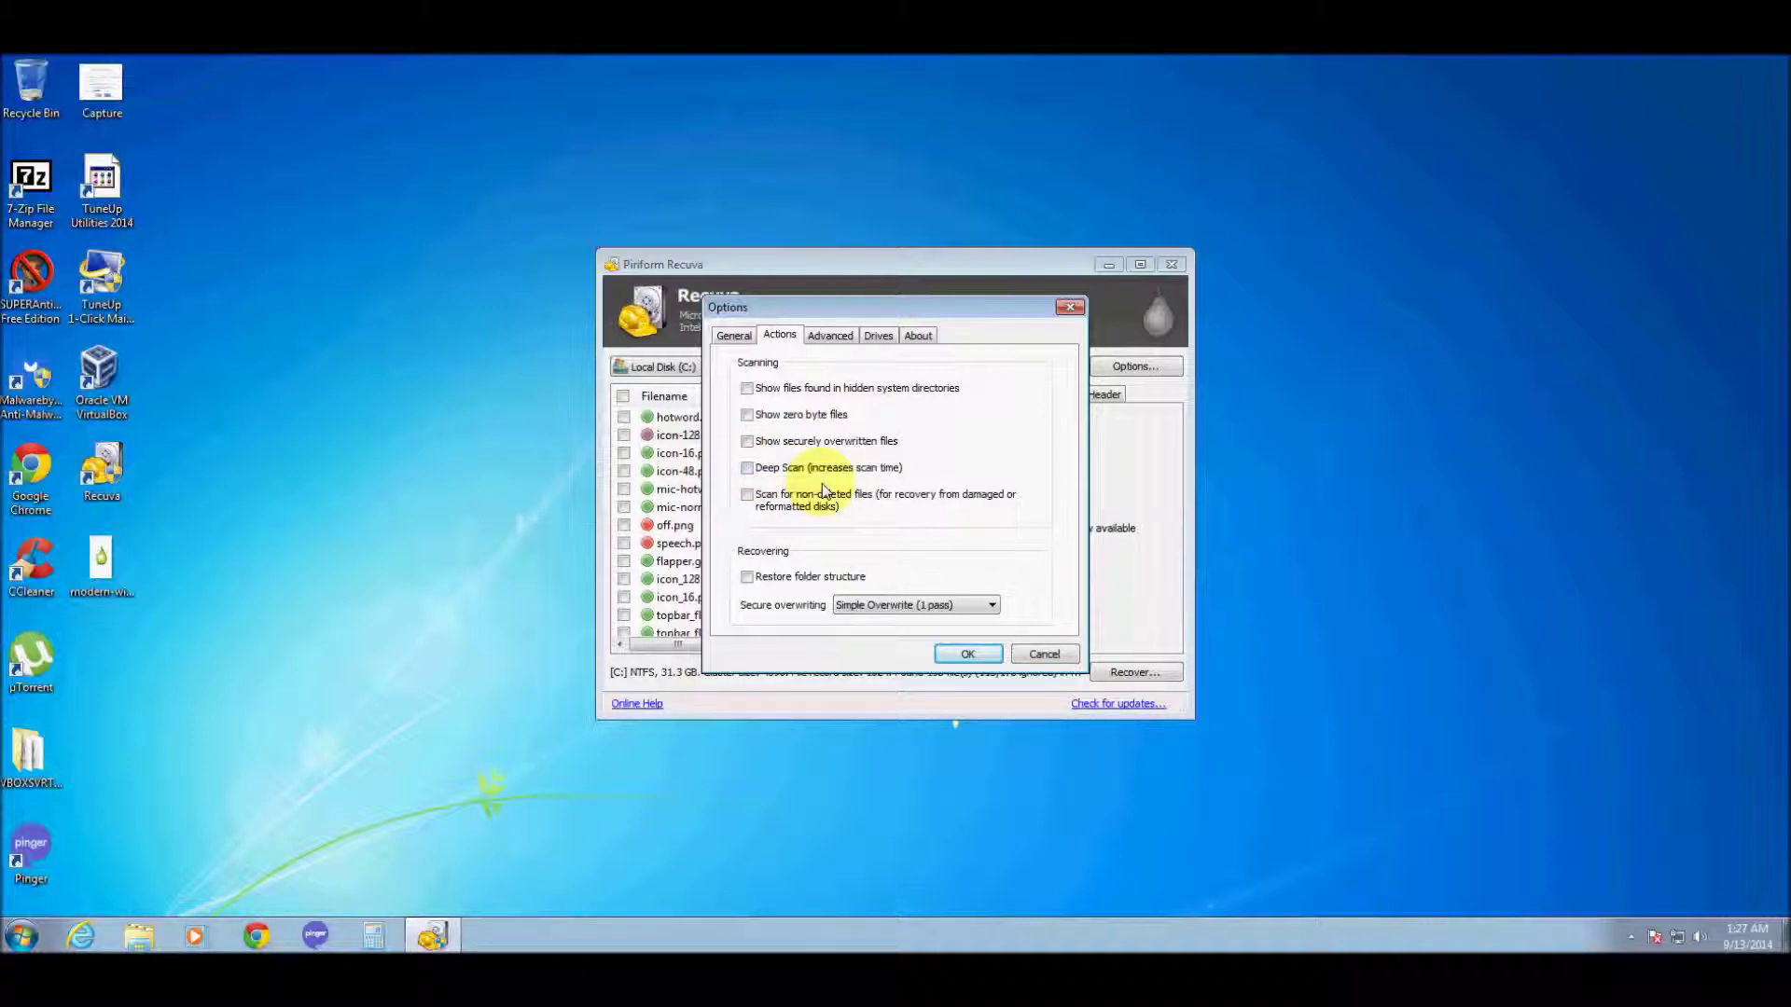
left_click(964, 655)
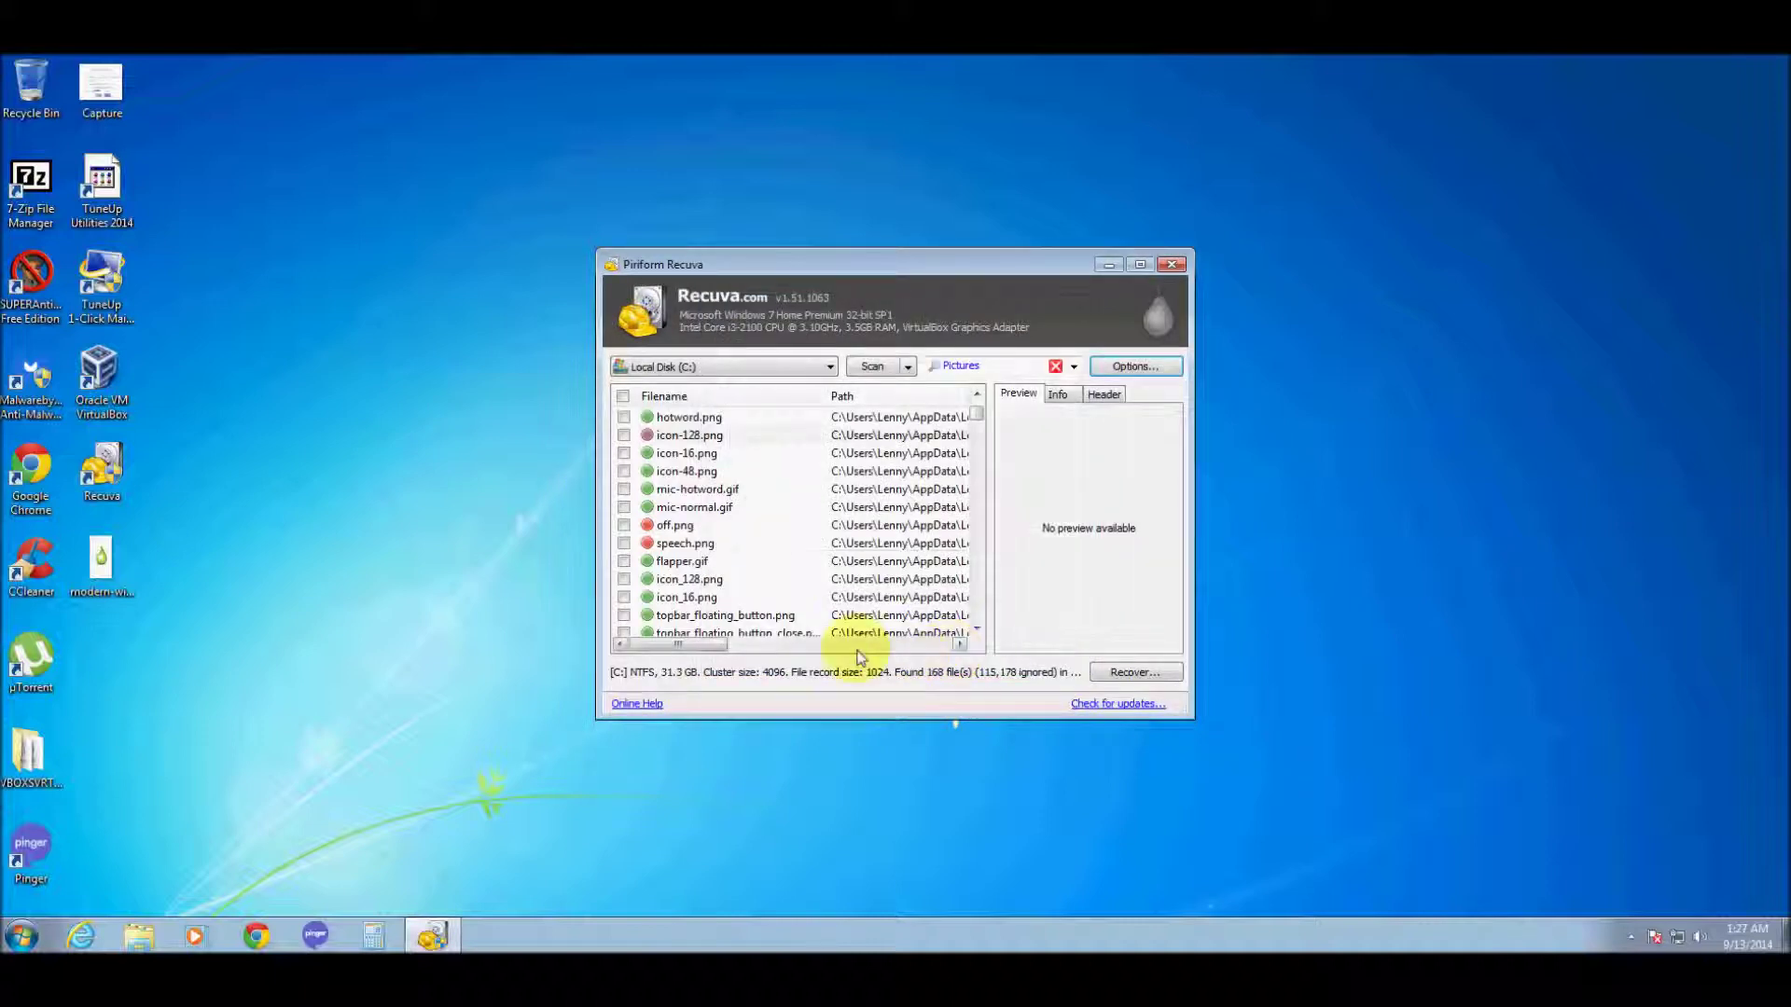